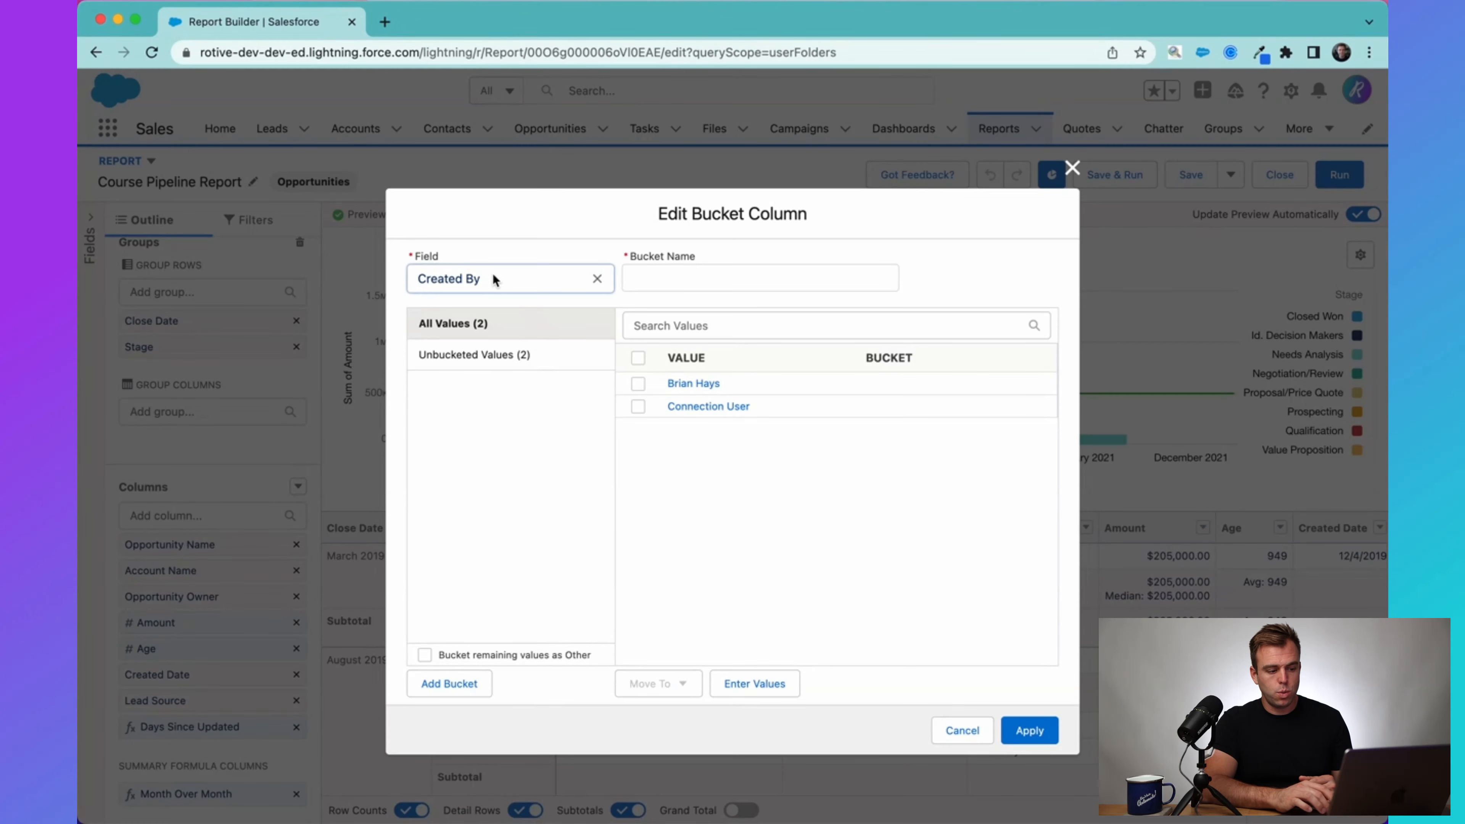
Replace the bucket column's source field with Amount.
left_click(596, 277)
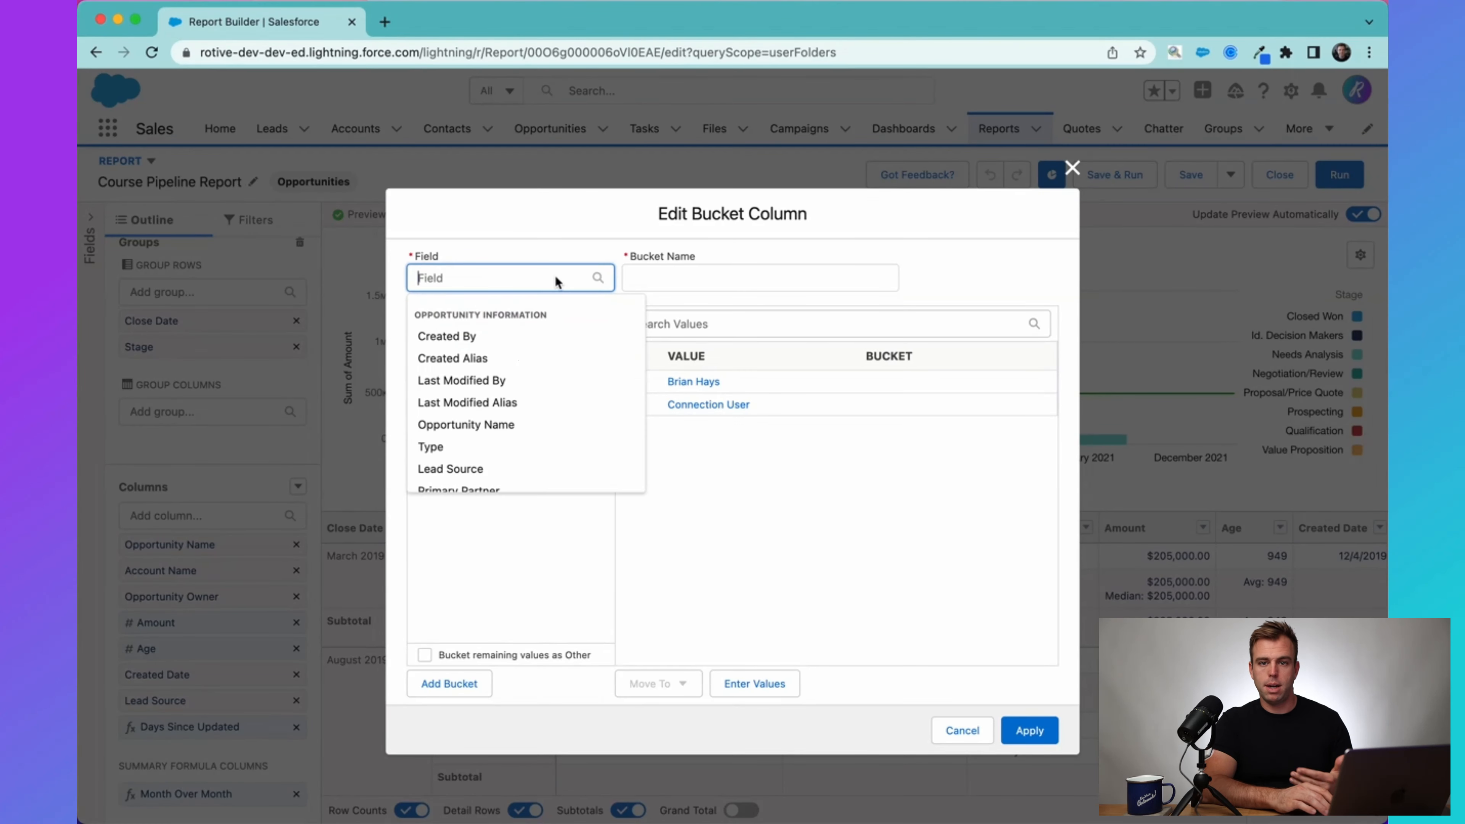
type("amount")
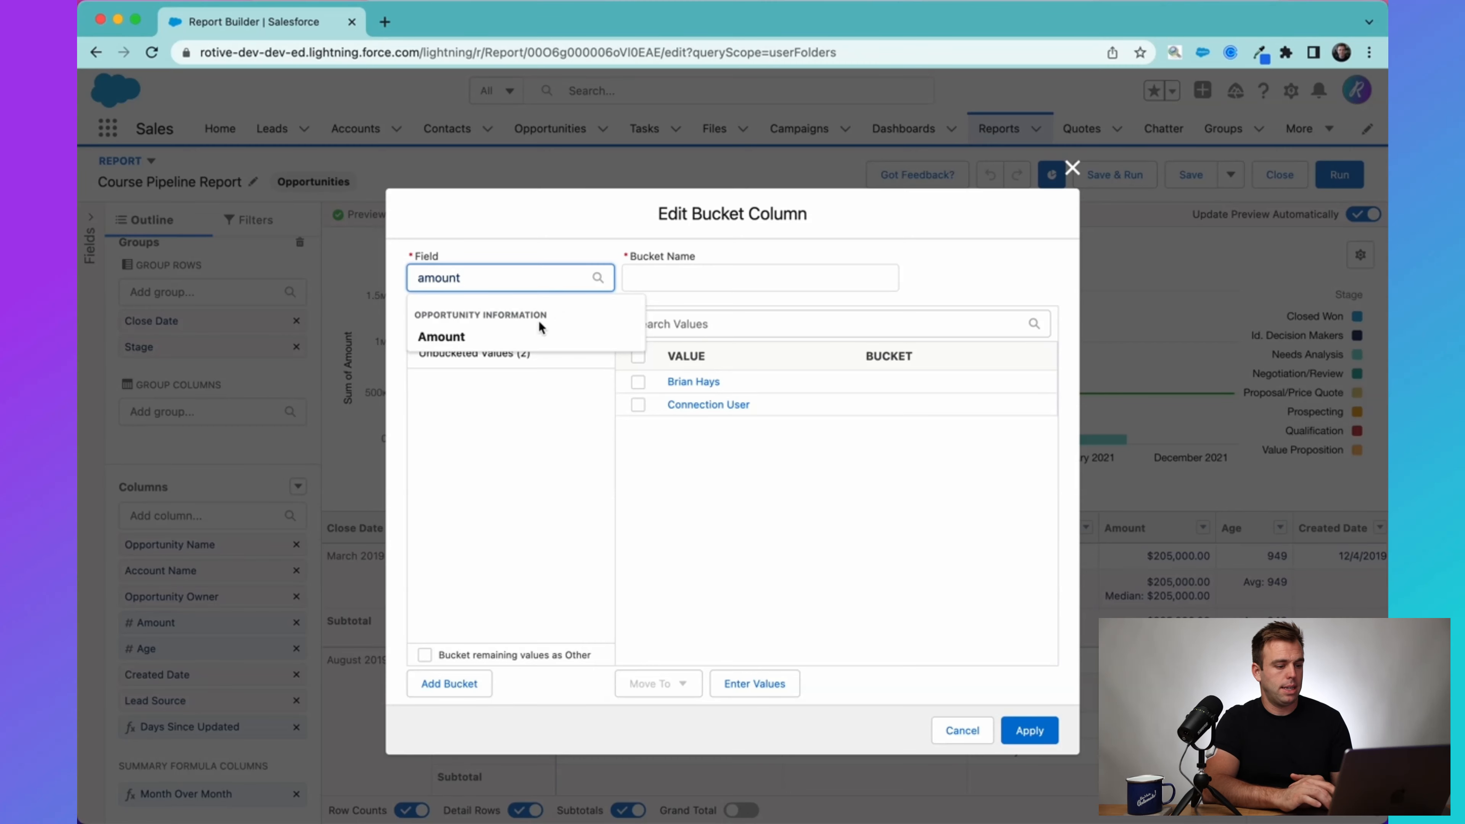
left_click(536, 334)
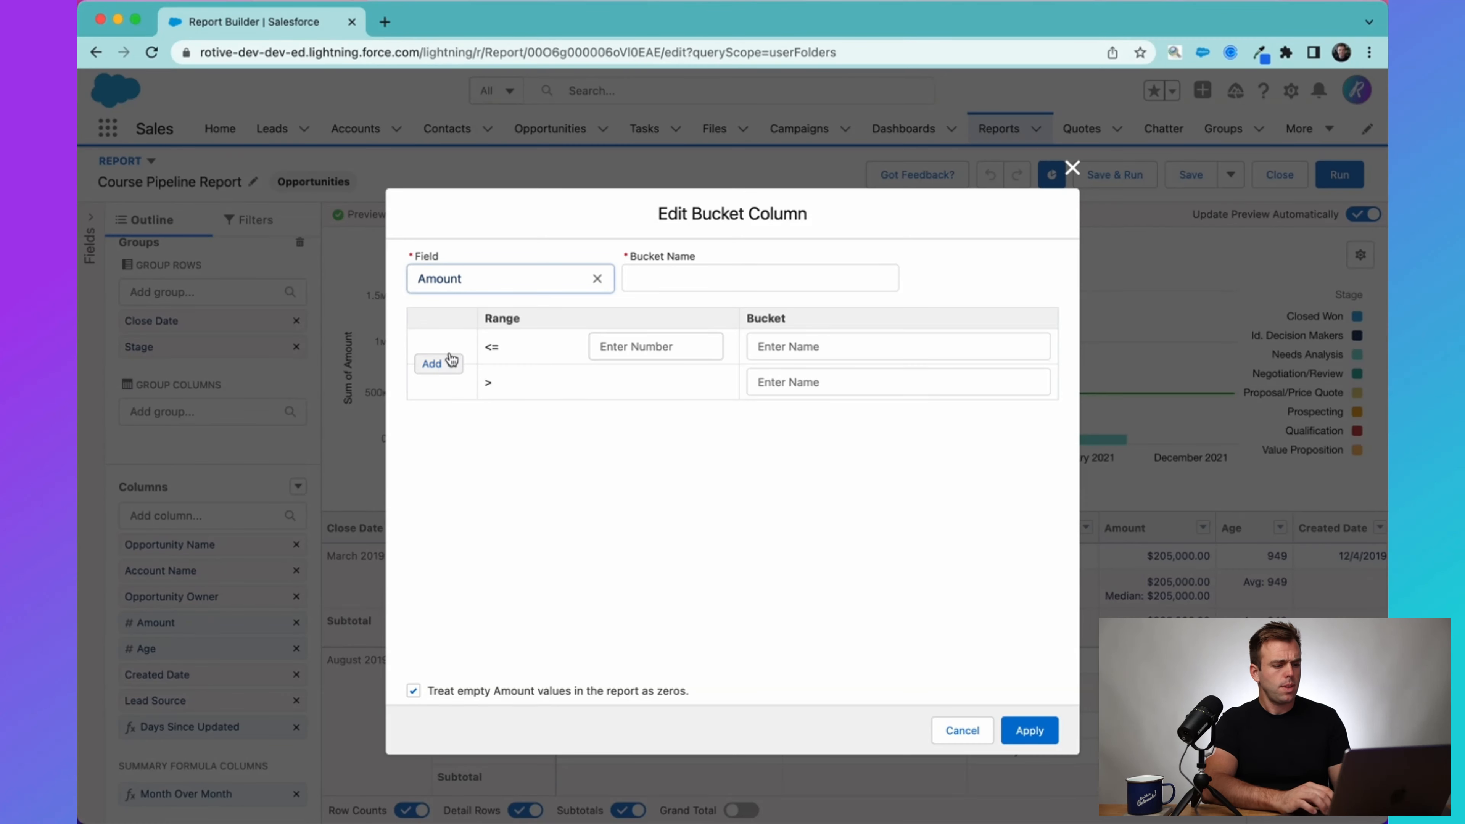
Set the first range's upper limit to 100000 and name its bucket Small Deal.
left_click(639, 346)
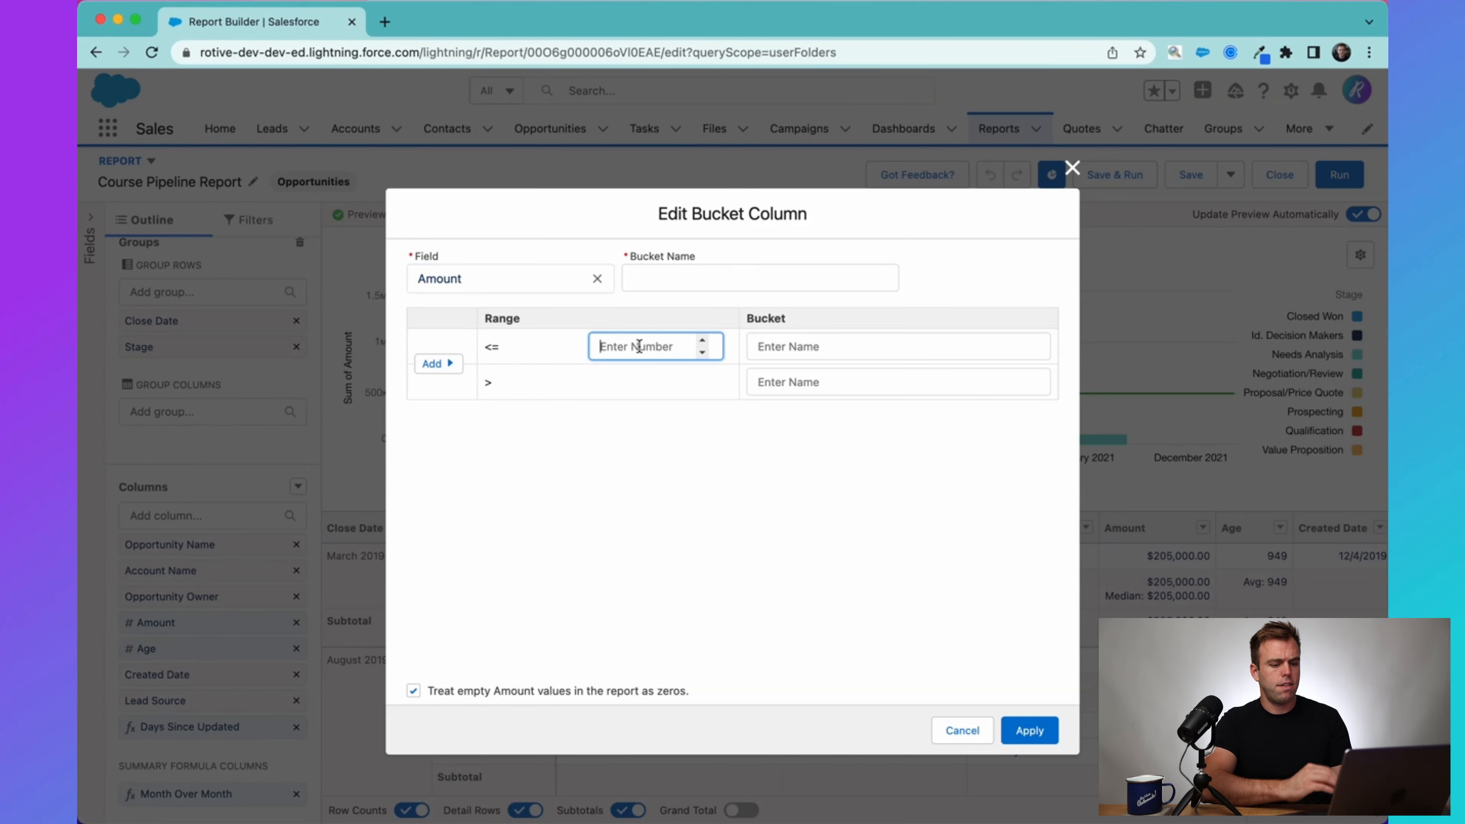
type("10")
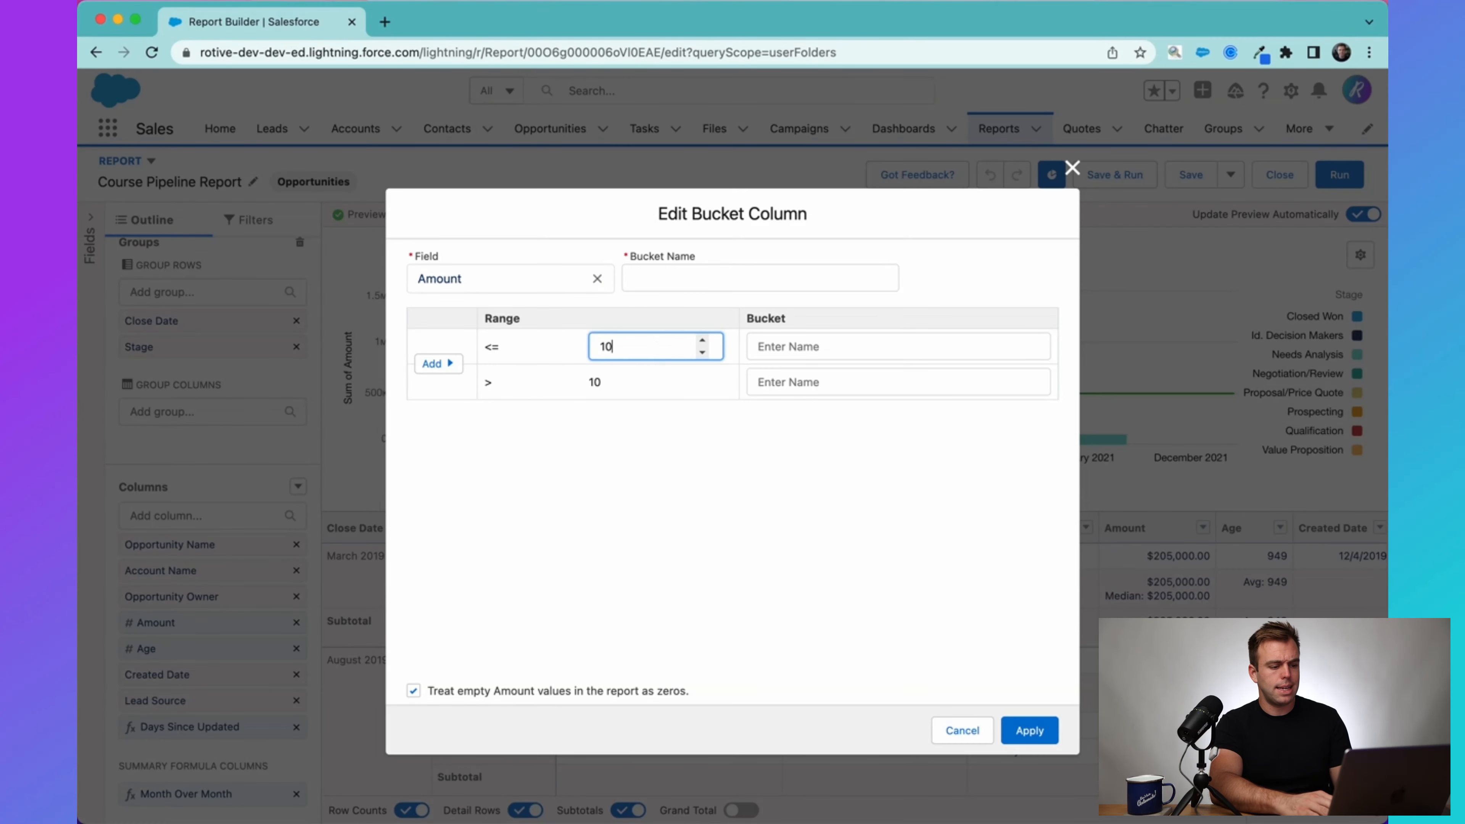
type("0000")
key("Tab")
type("Sam")
key("BackSpace")
key("BackSpace")
type("mall Deal")
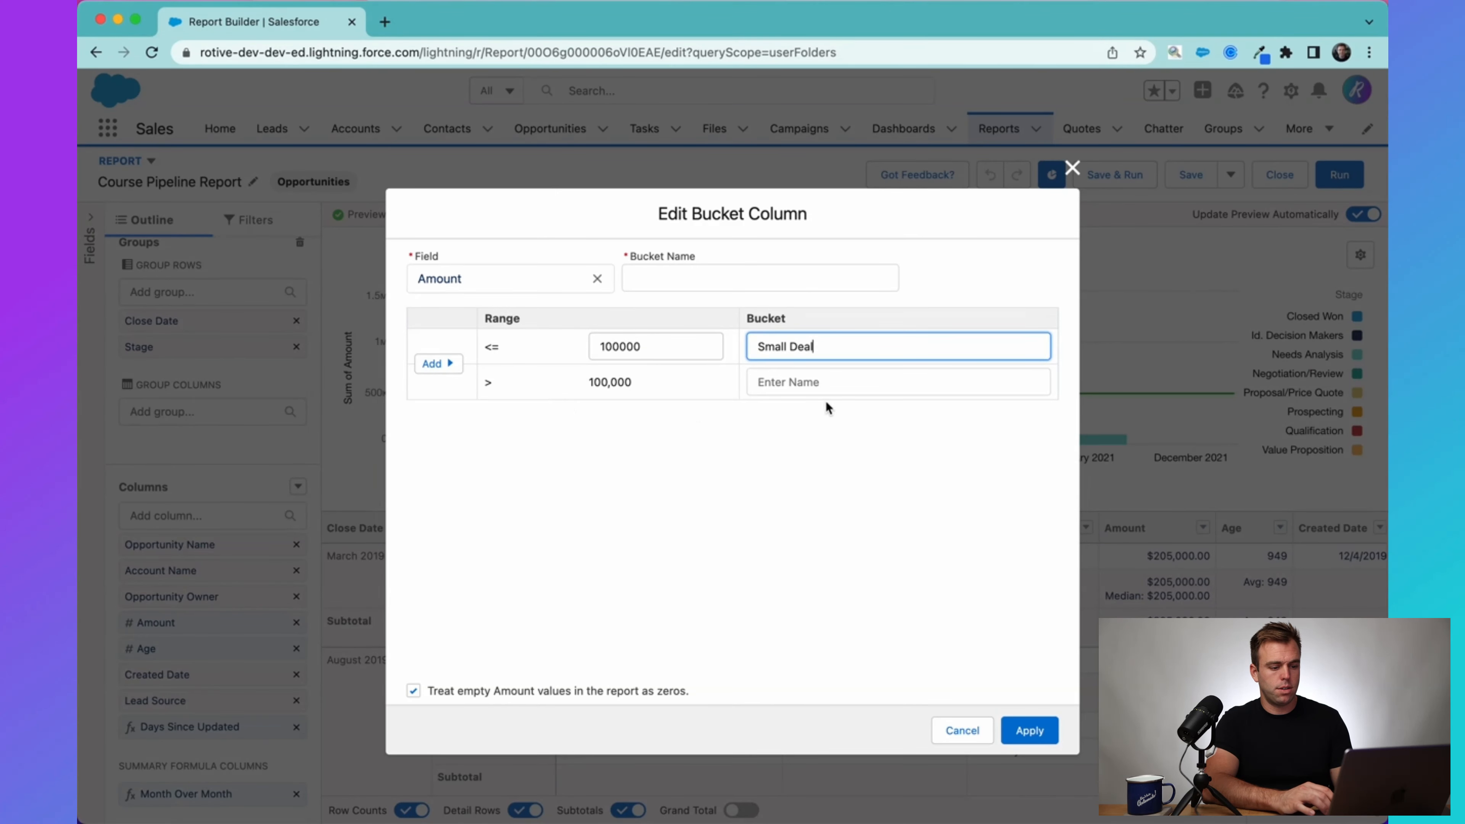
Name the bucket above 100,000 Big Deal and insert a middle range with a bucket named Medium Deal.
left_click(812, 378)
type("Big ")
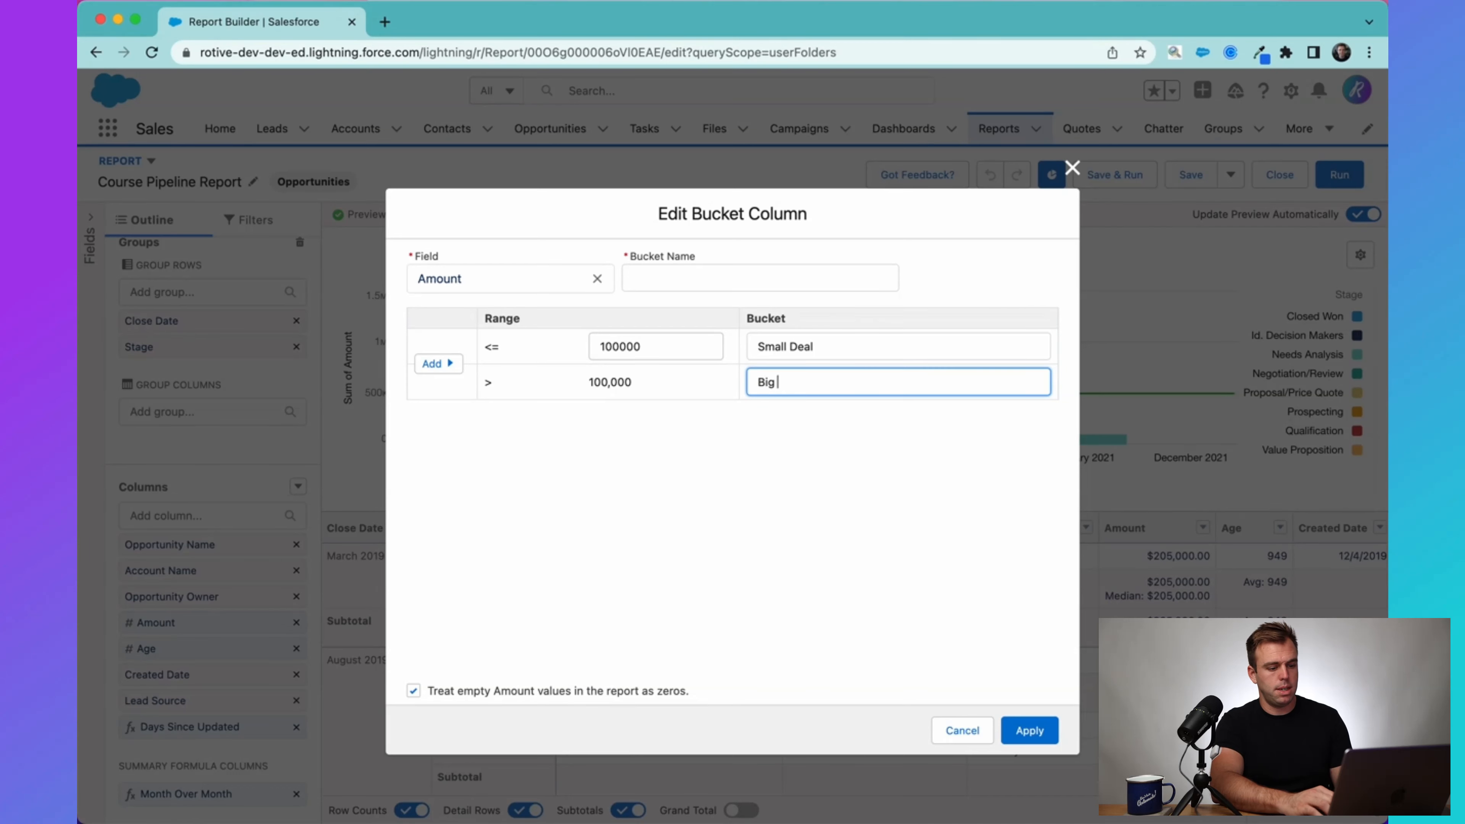
type("Deal")
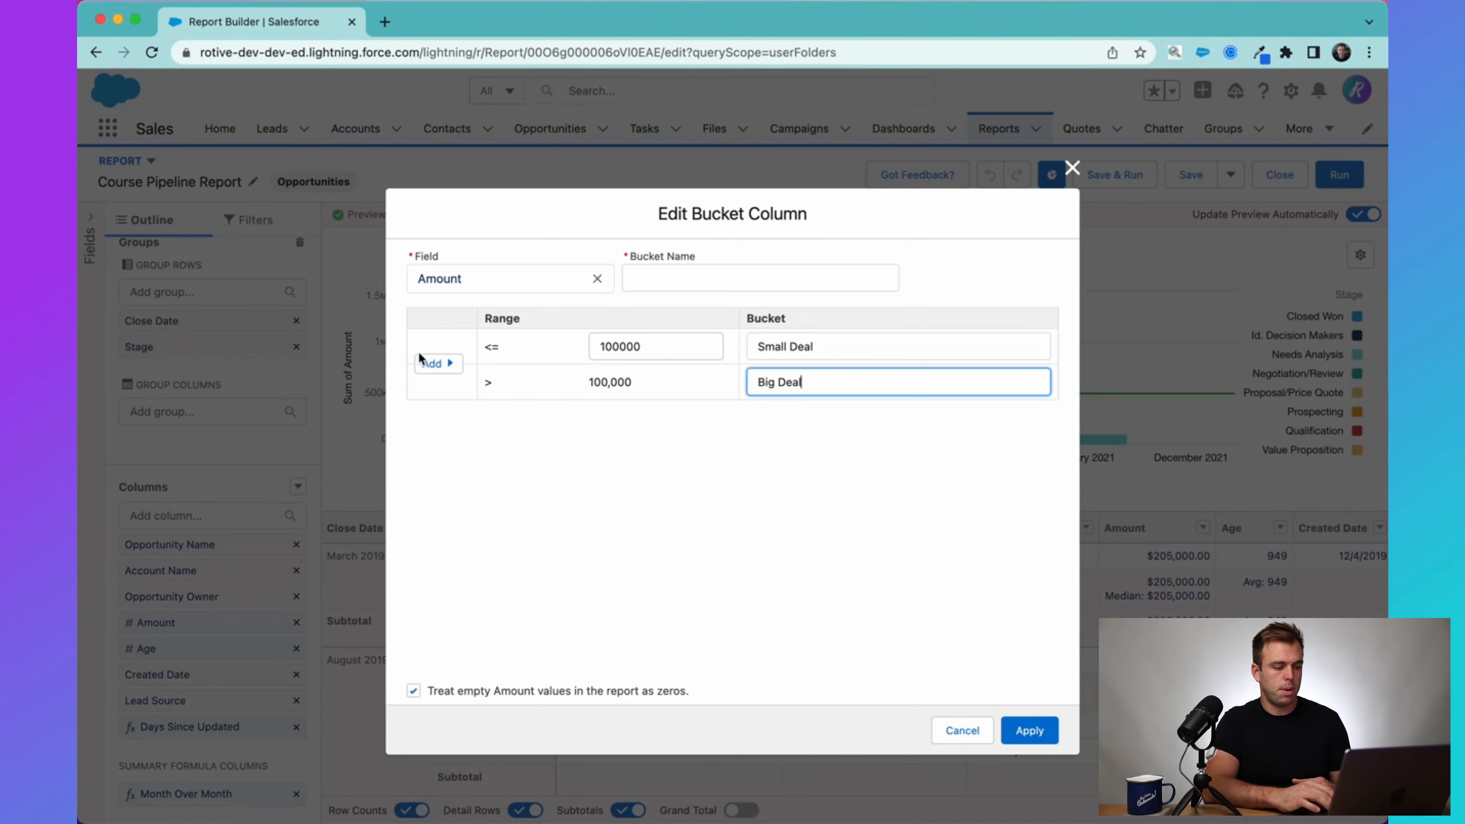
left_click(437, 364)
left_click(770, 383)
type("Medium Deal")
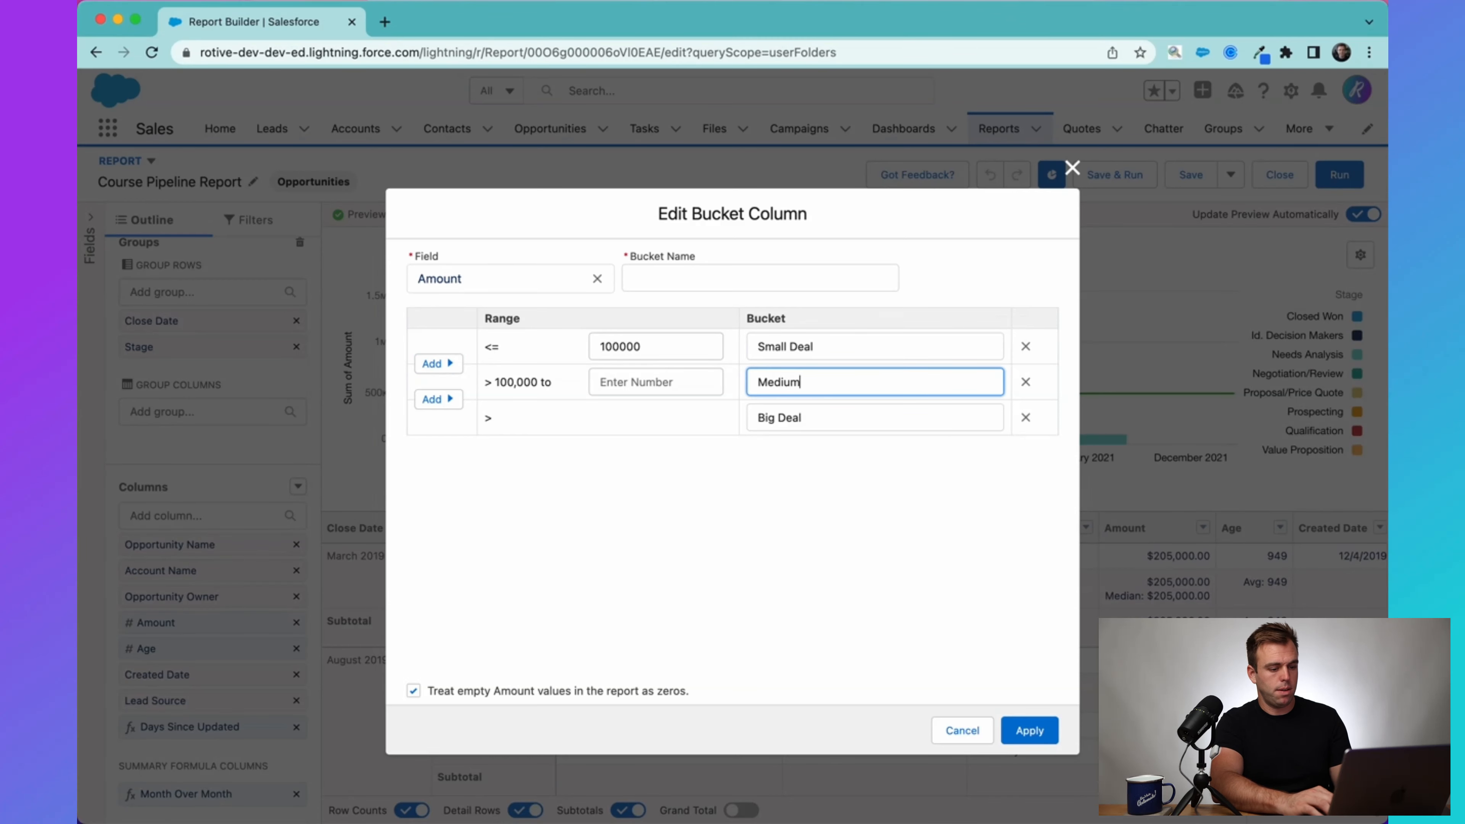
left_click(935, 643)
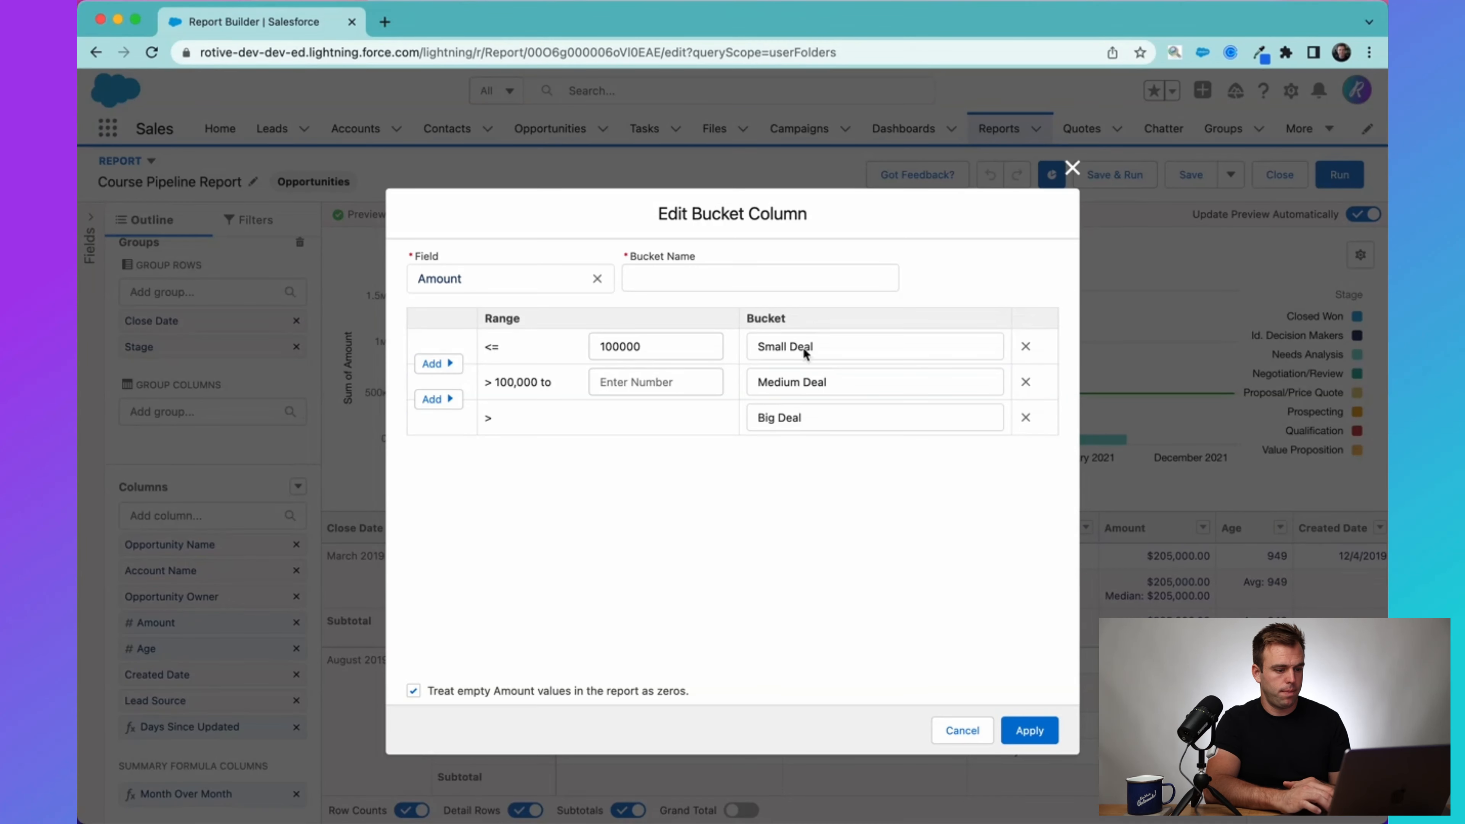
Name the bucket column Deal Size and apply it with the Medium Deal range's upper limit set to 200000.
left_click(648, 276)
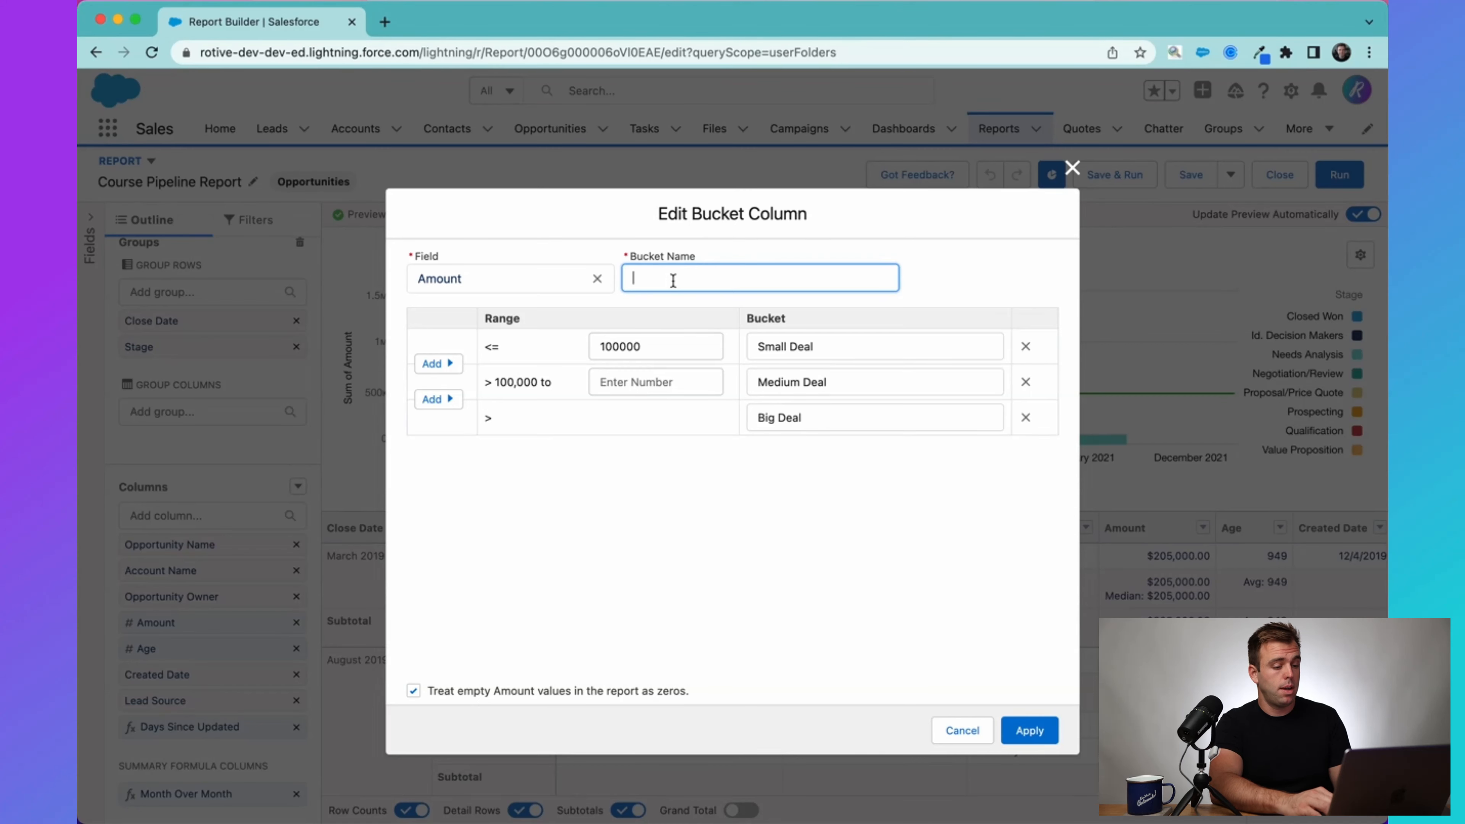
type("Deal Size")
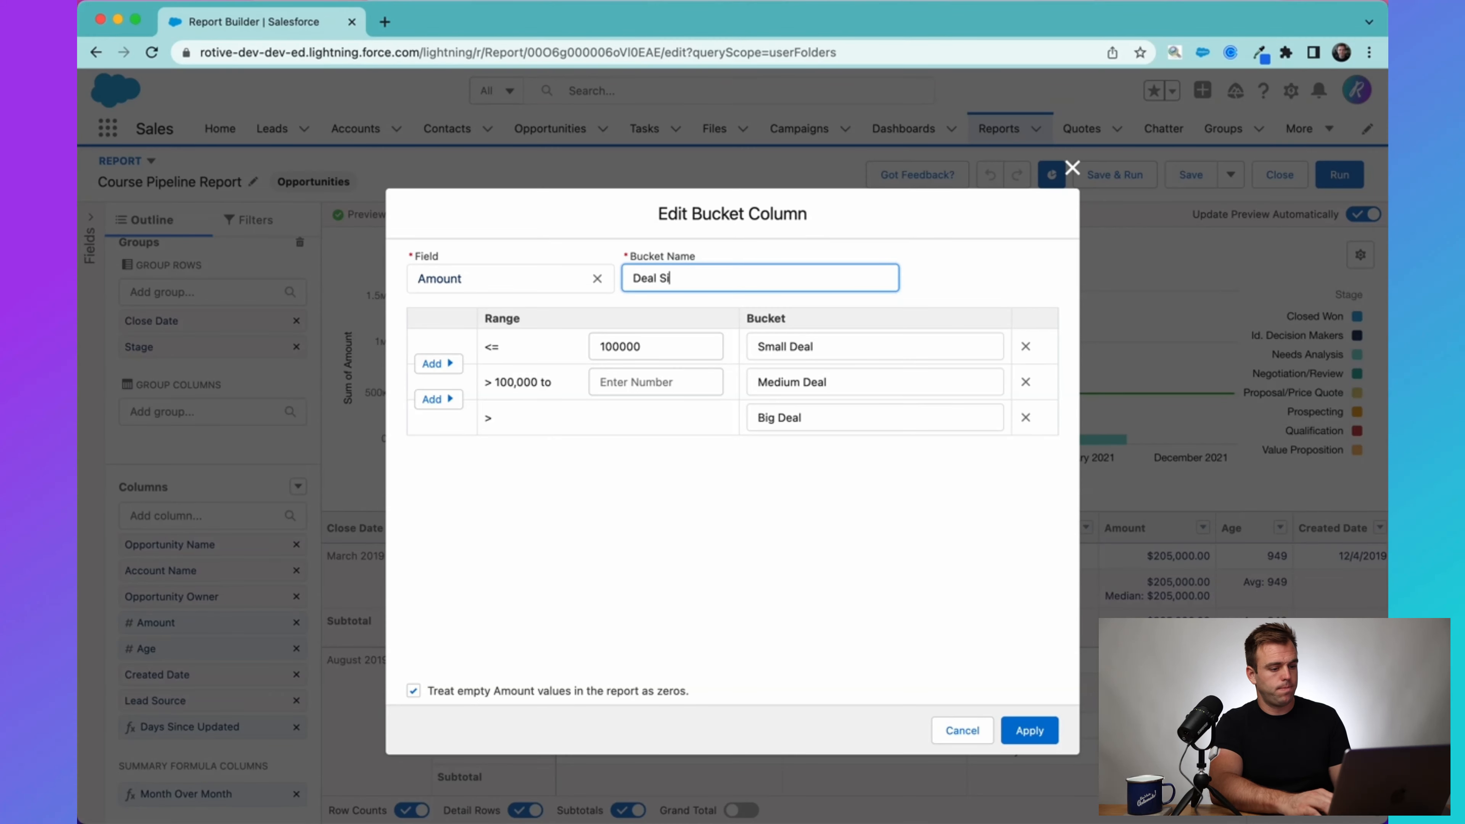
left_click(666, 383)
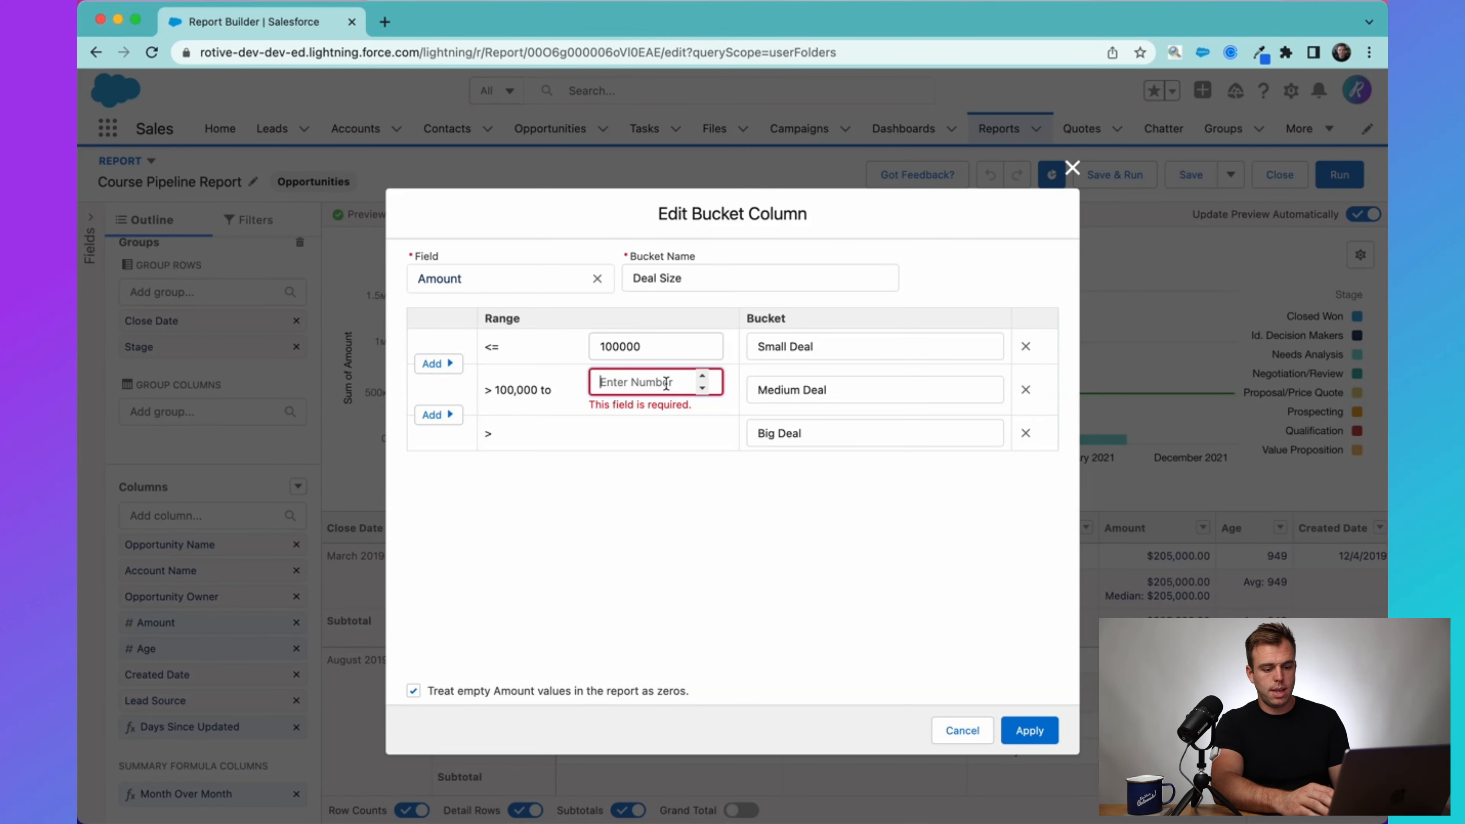
type("250")
key("BackSpace")
key("BackSpace")
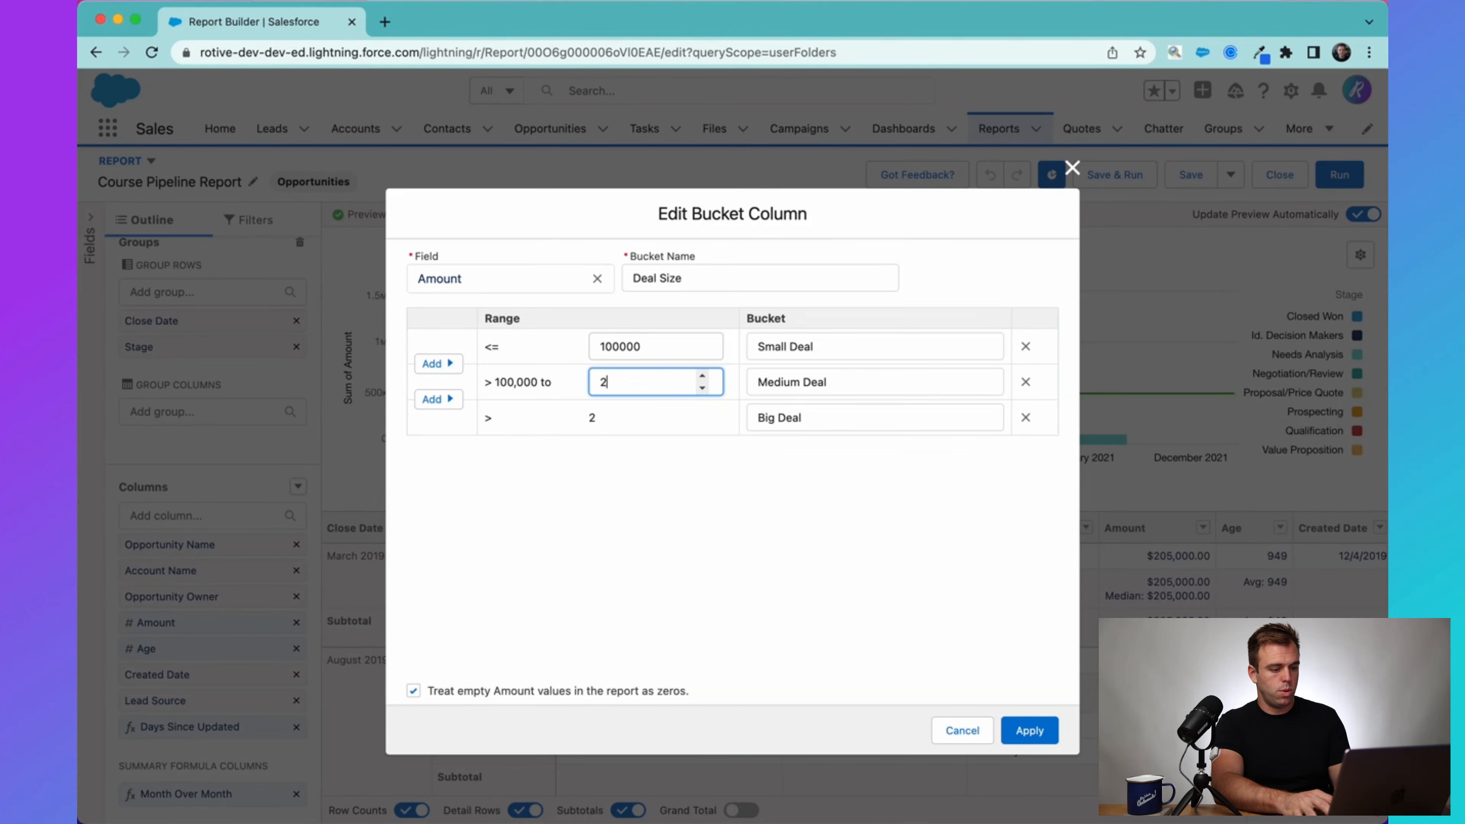
type("00000")
left_click(741, 508)
left_click(1028, 728)
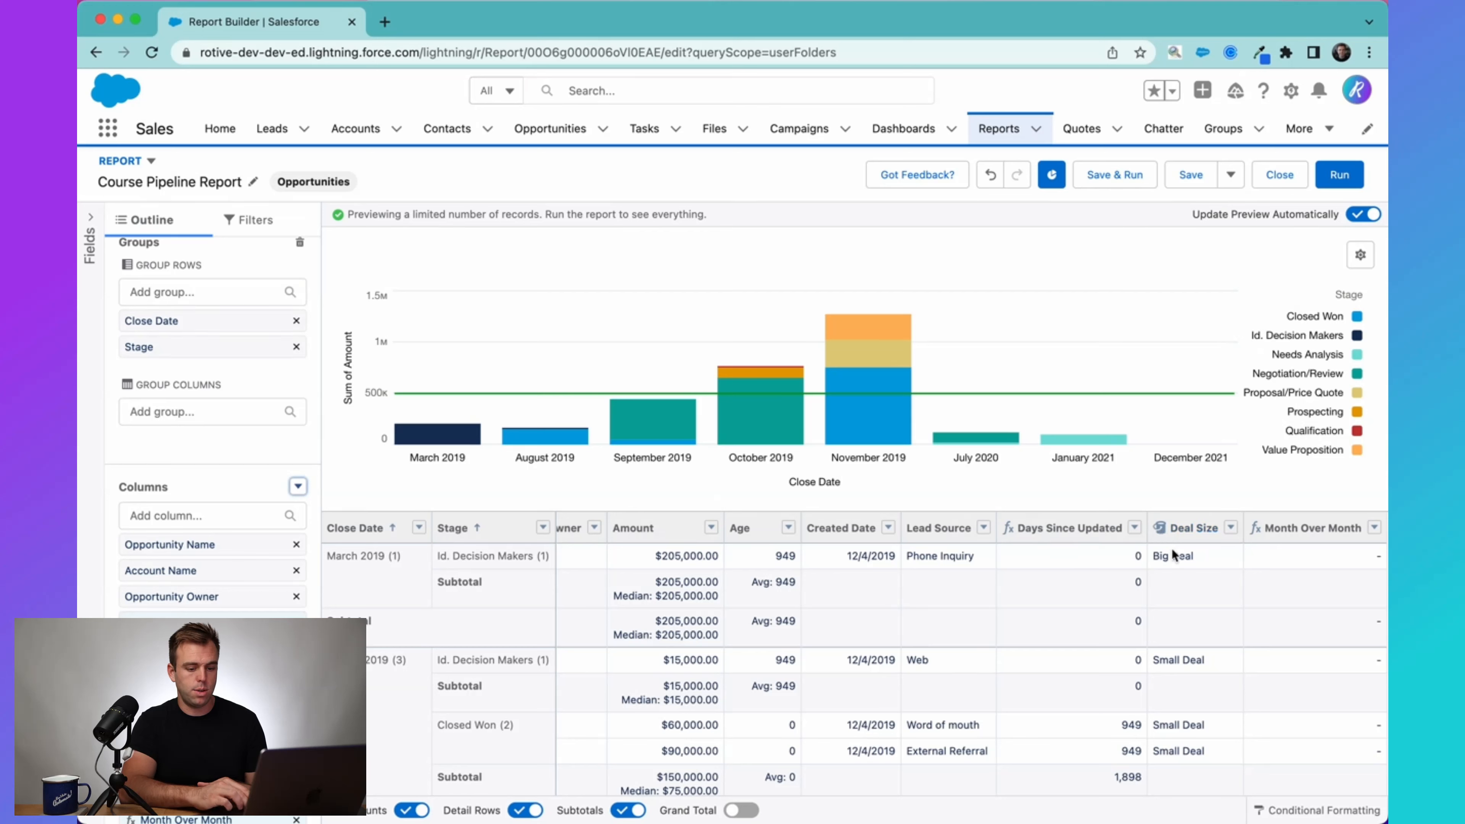
Review the Deal Size values across the report rows and the actions available for that column.
scroll(1185, 686, "down", 5)
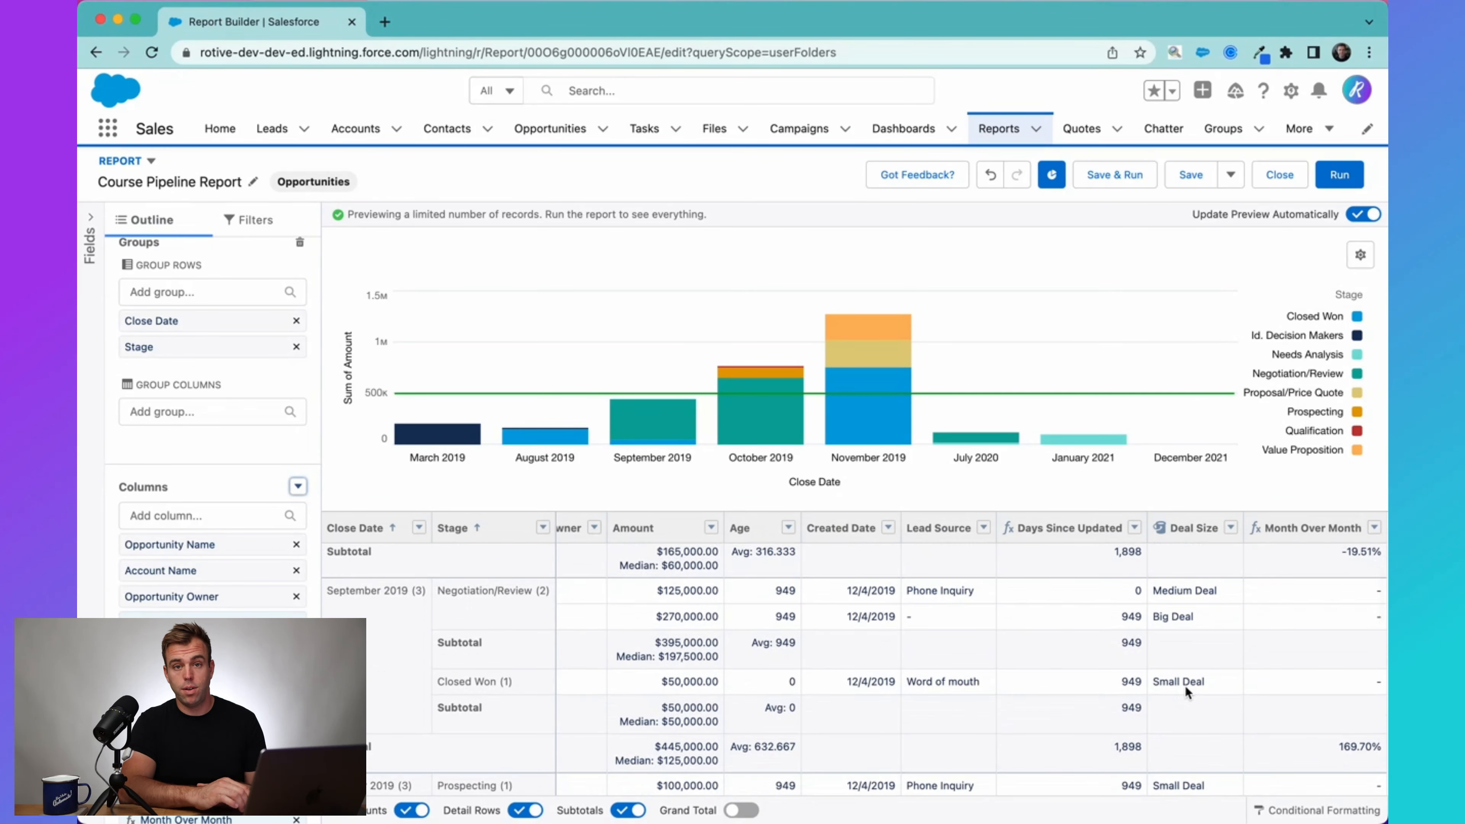
scroll(1184, 686, "down", 2)
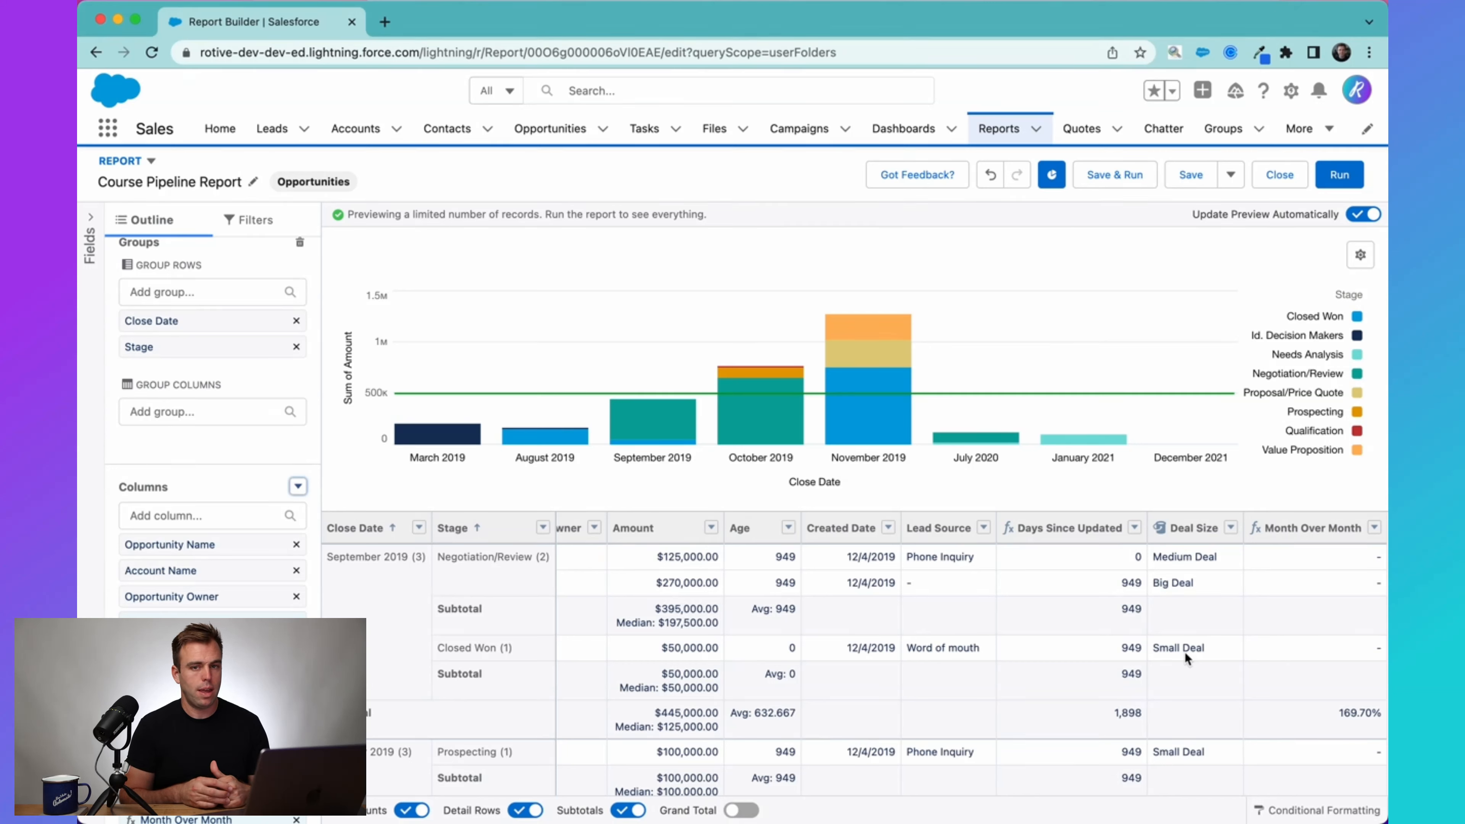
scroll(1185, 651, "down", 3)
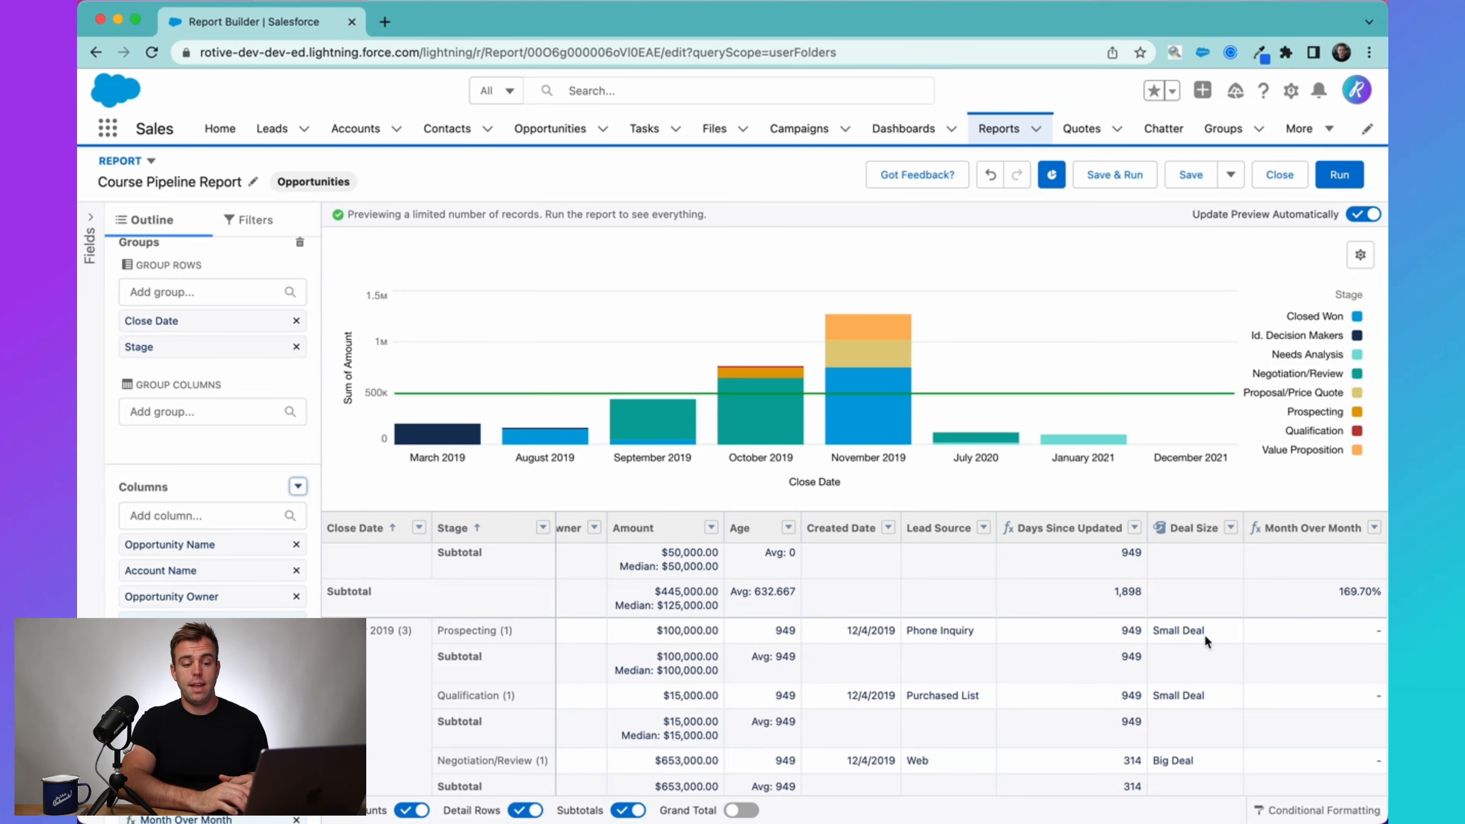
left_click(1231, 528)
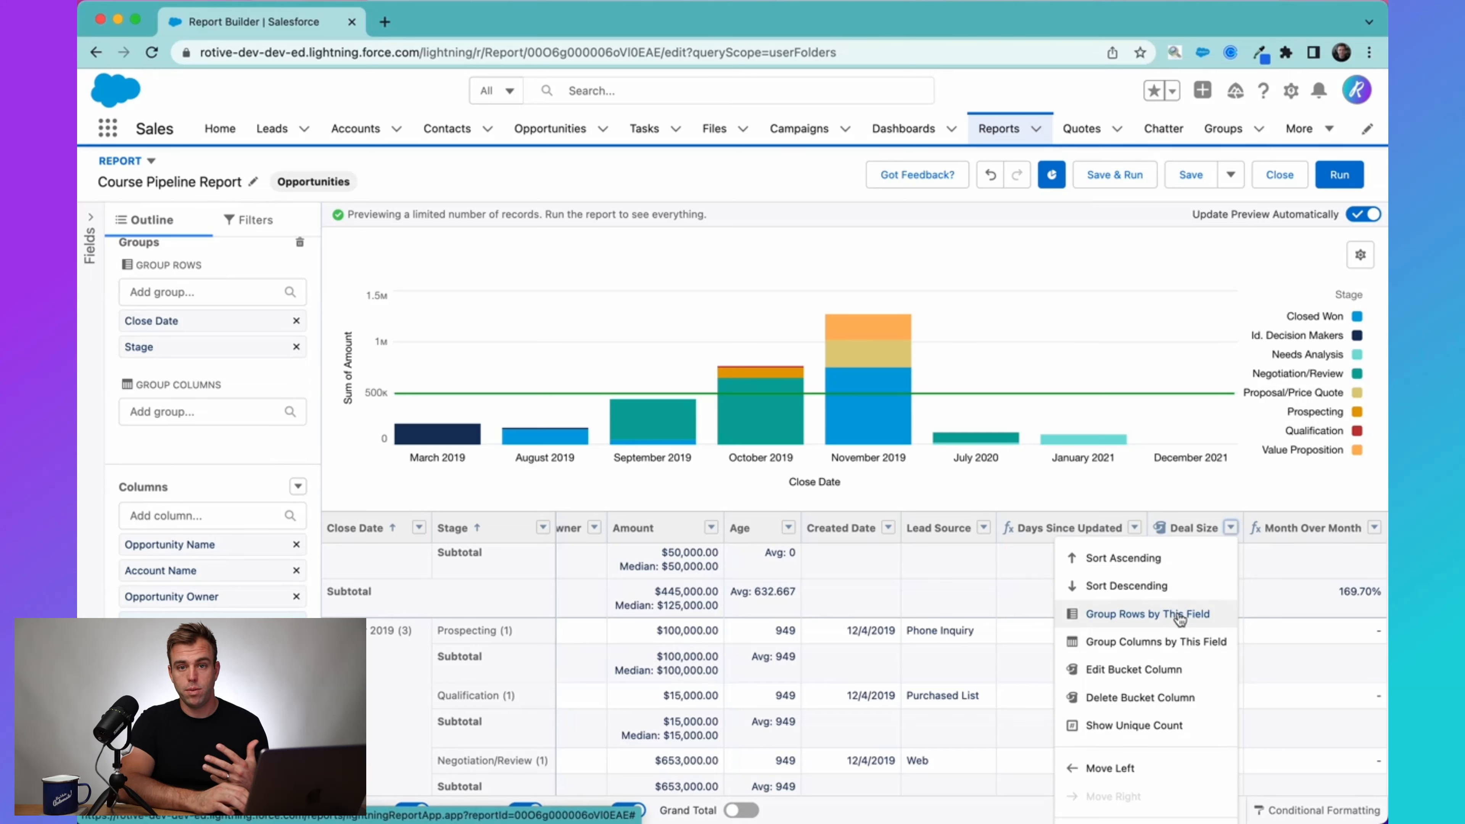
scroll(1185, 691, "down", 10)
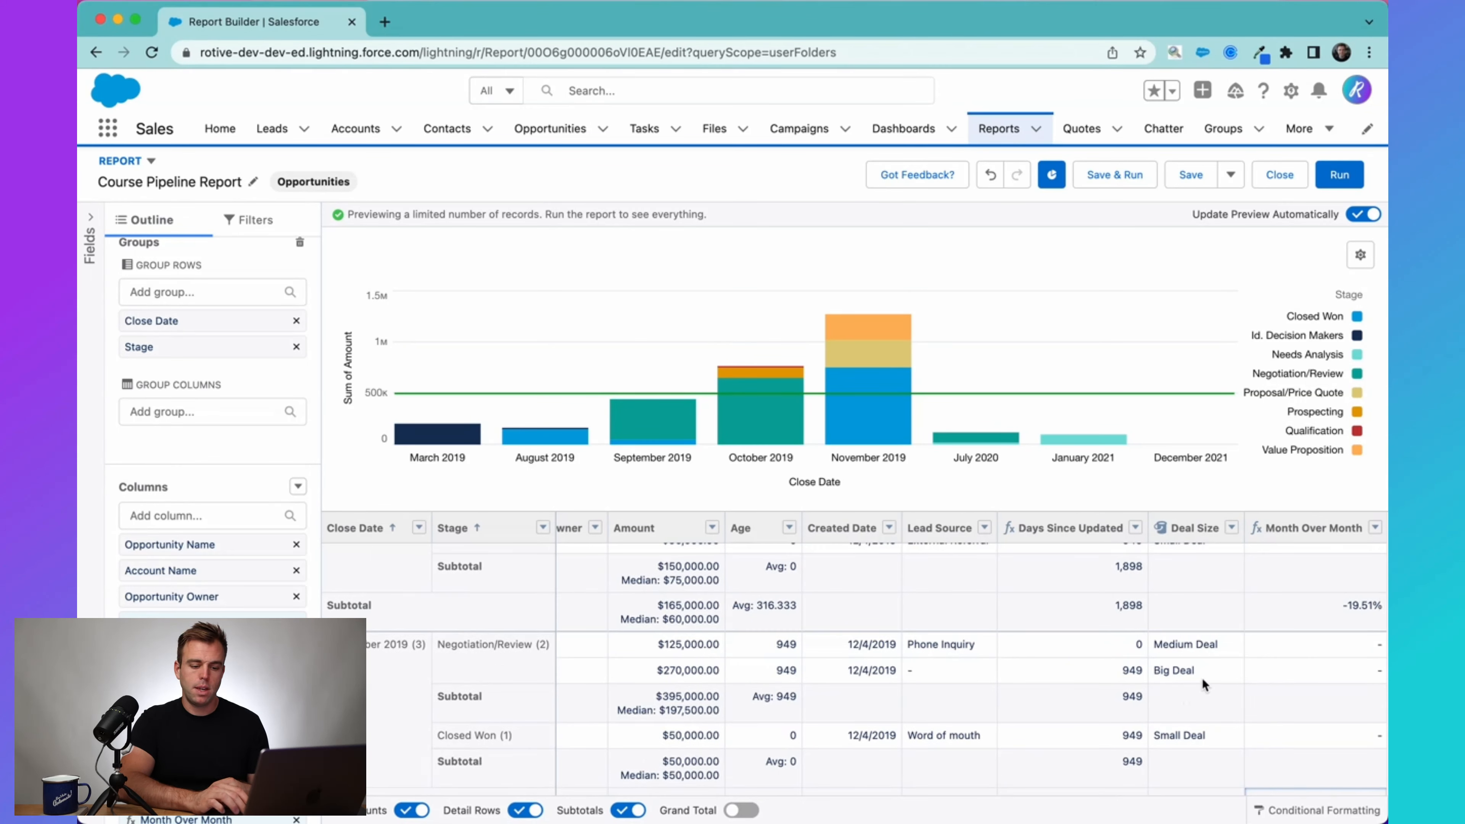
Start a new conditional formatting rule for the report that applies to Sum of Amount.
left_click(1292, 812)
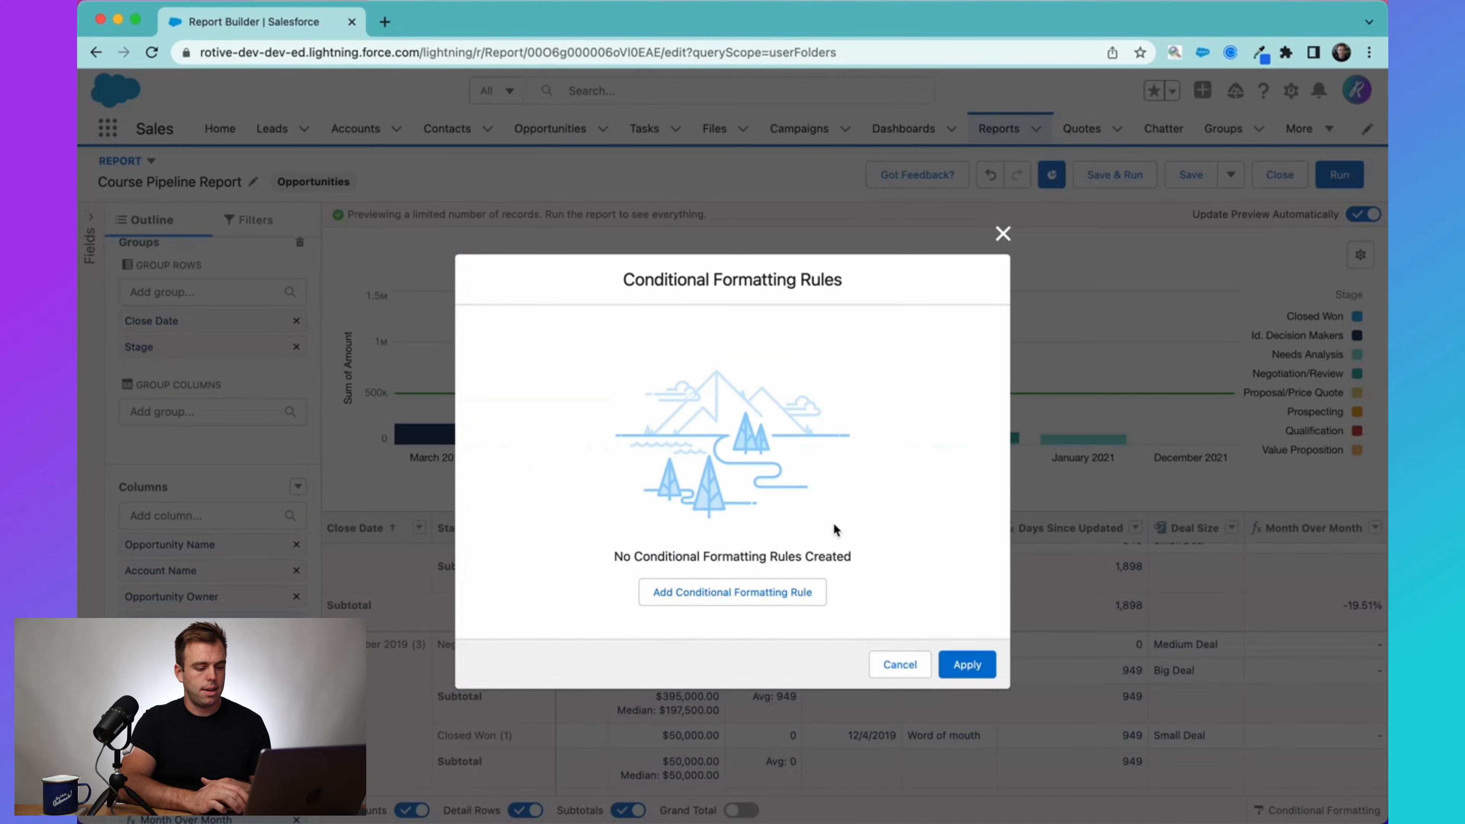
left_click(733, 592)
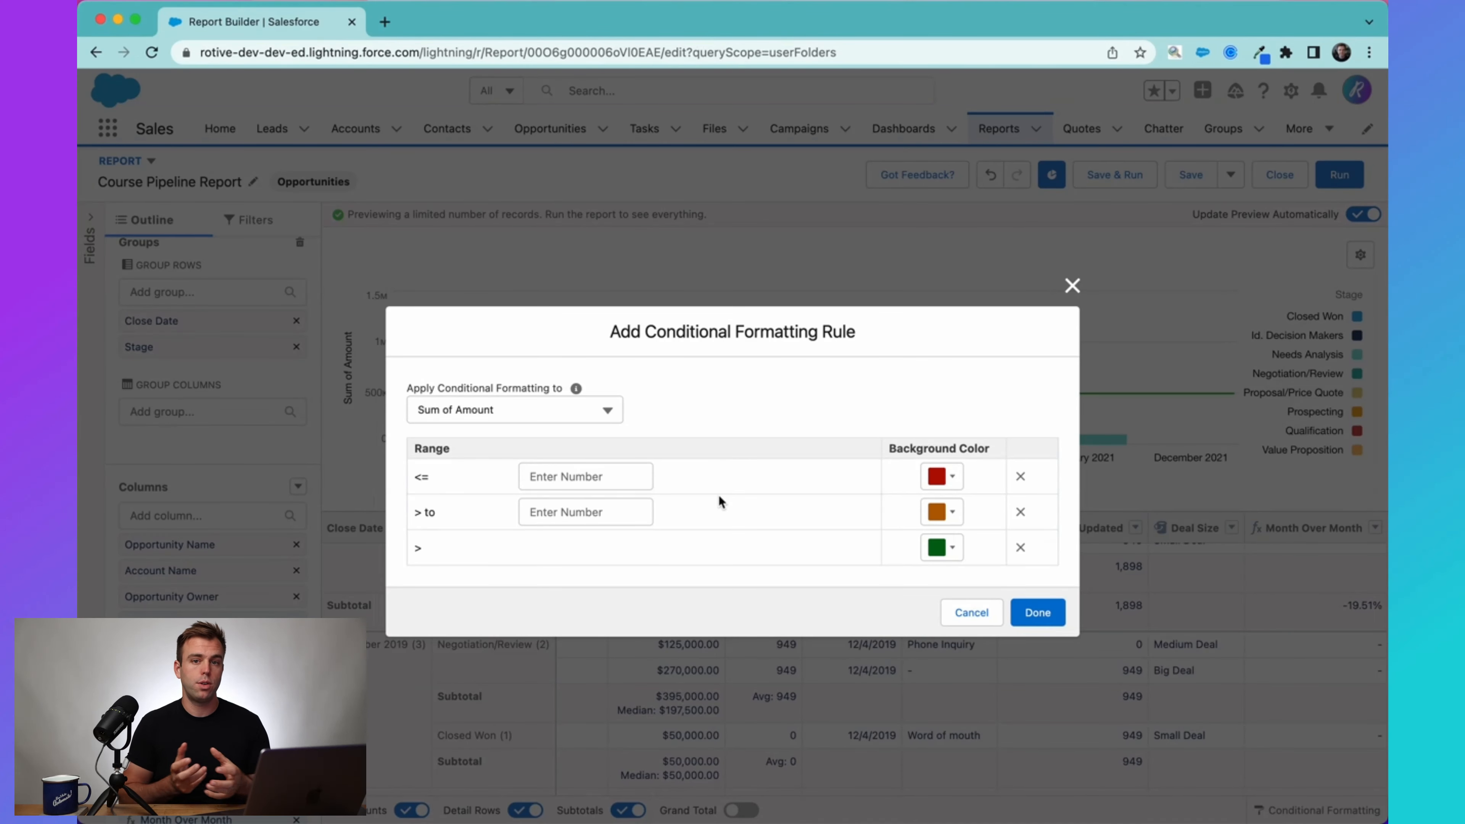
left_click(546, 407)
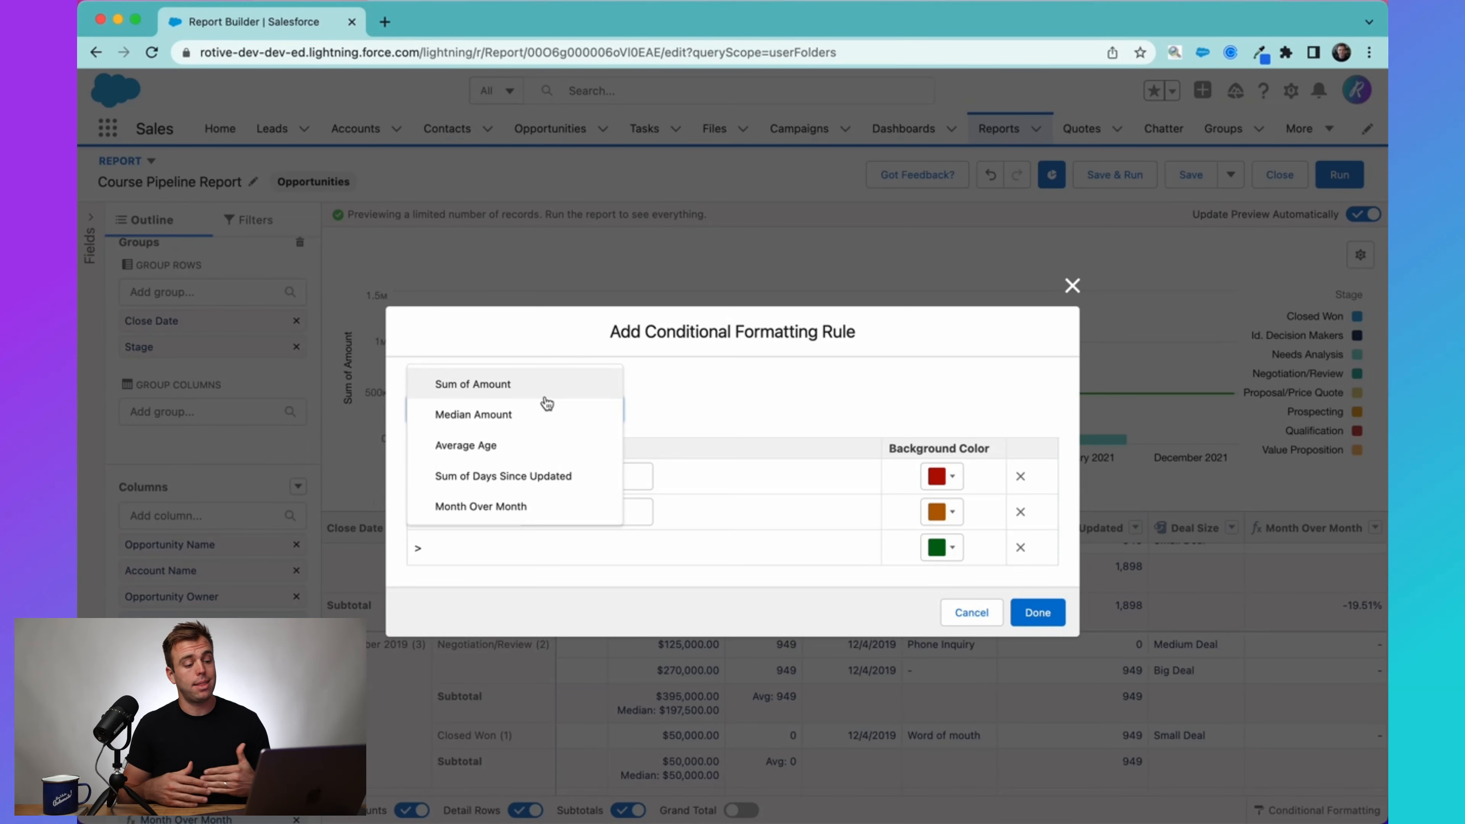
left_click(545, 397)
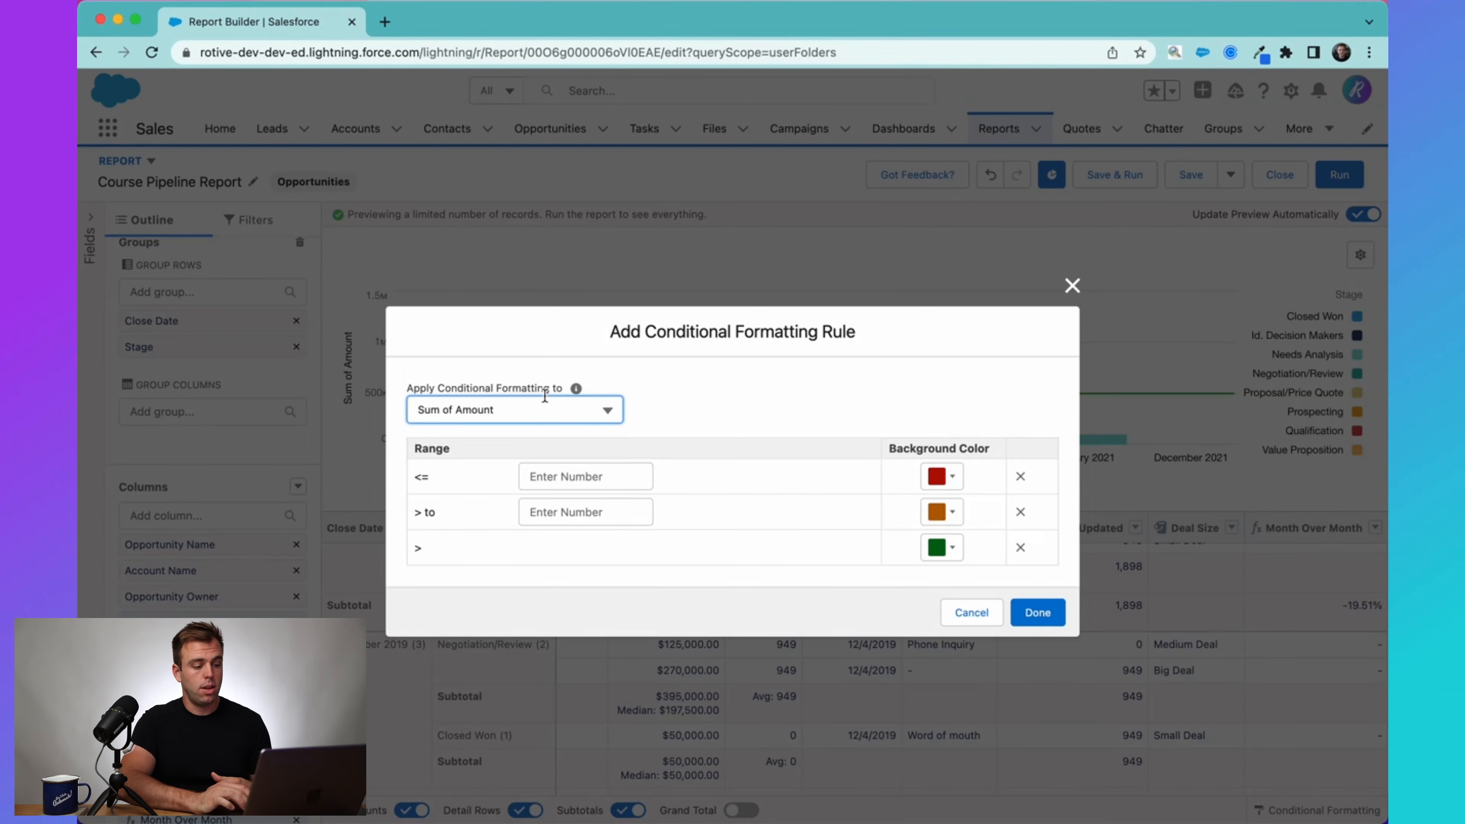
Set the rule's range limits to 100000 for the lowest range and 250000 for the middle range.
left_click(615, 484)
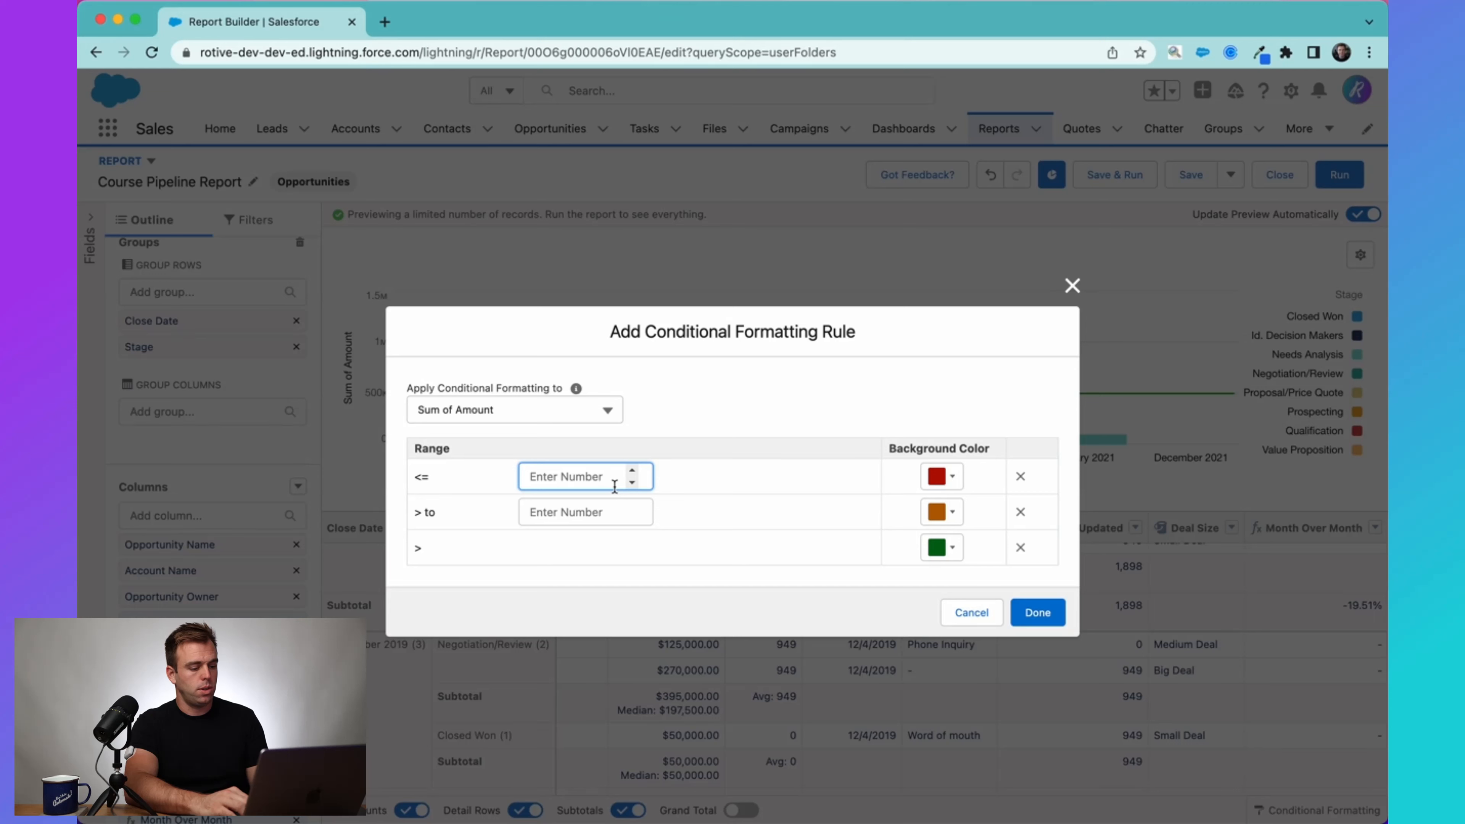
type("1000000")
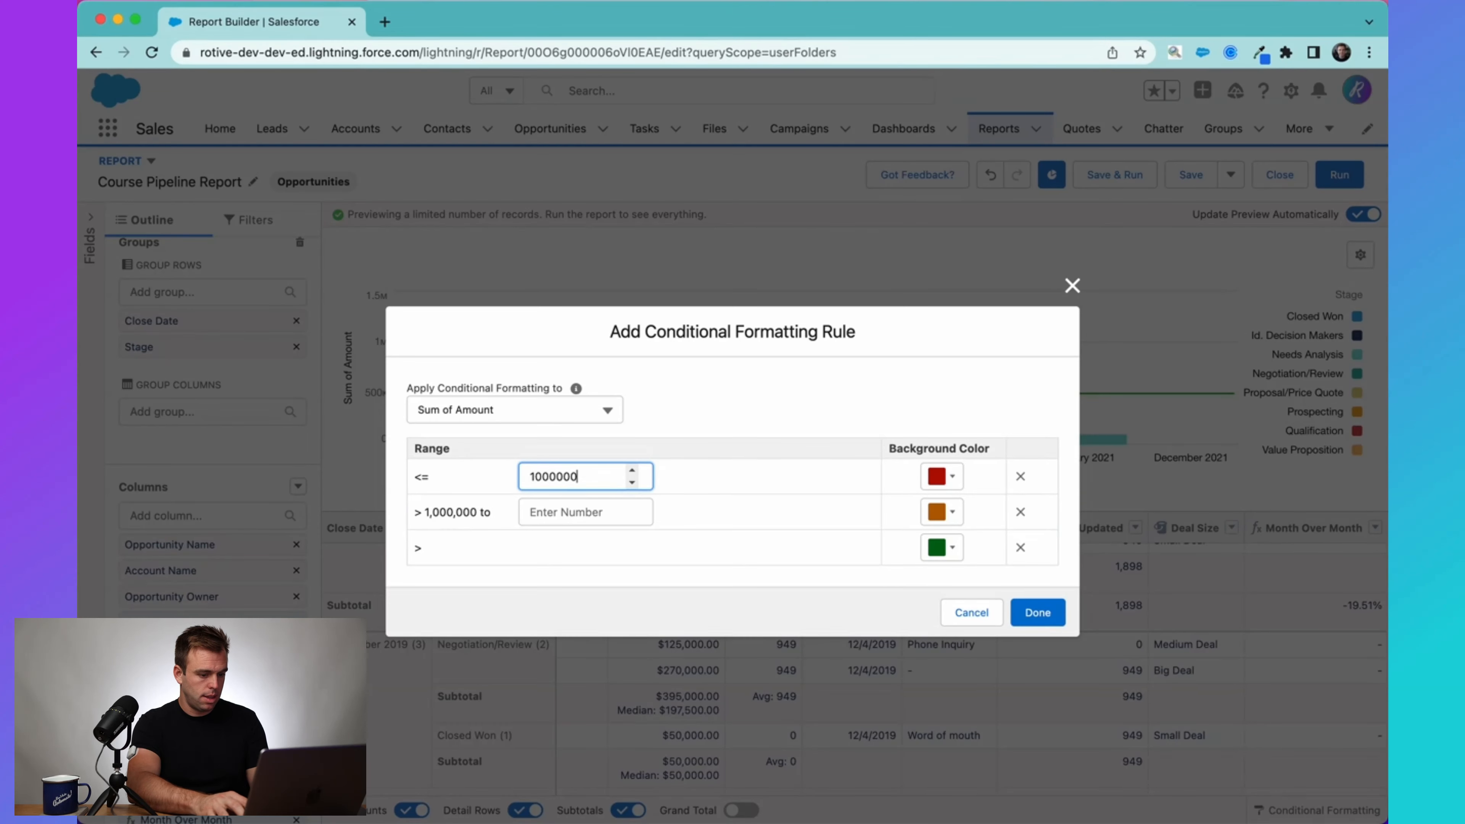
key("BackSpace")
left_click(592, 511)
type("25000")
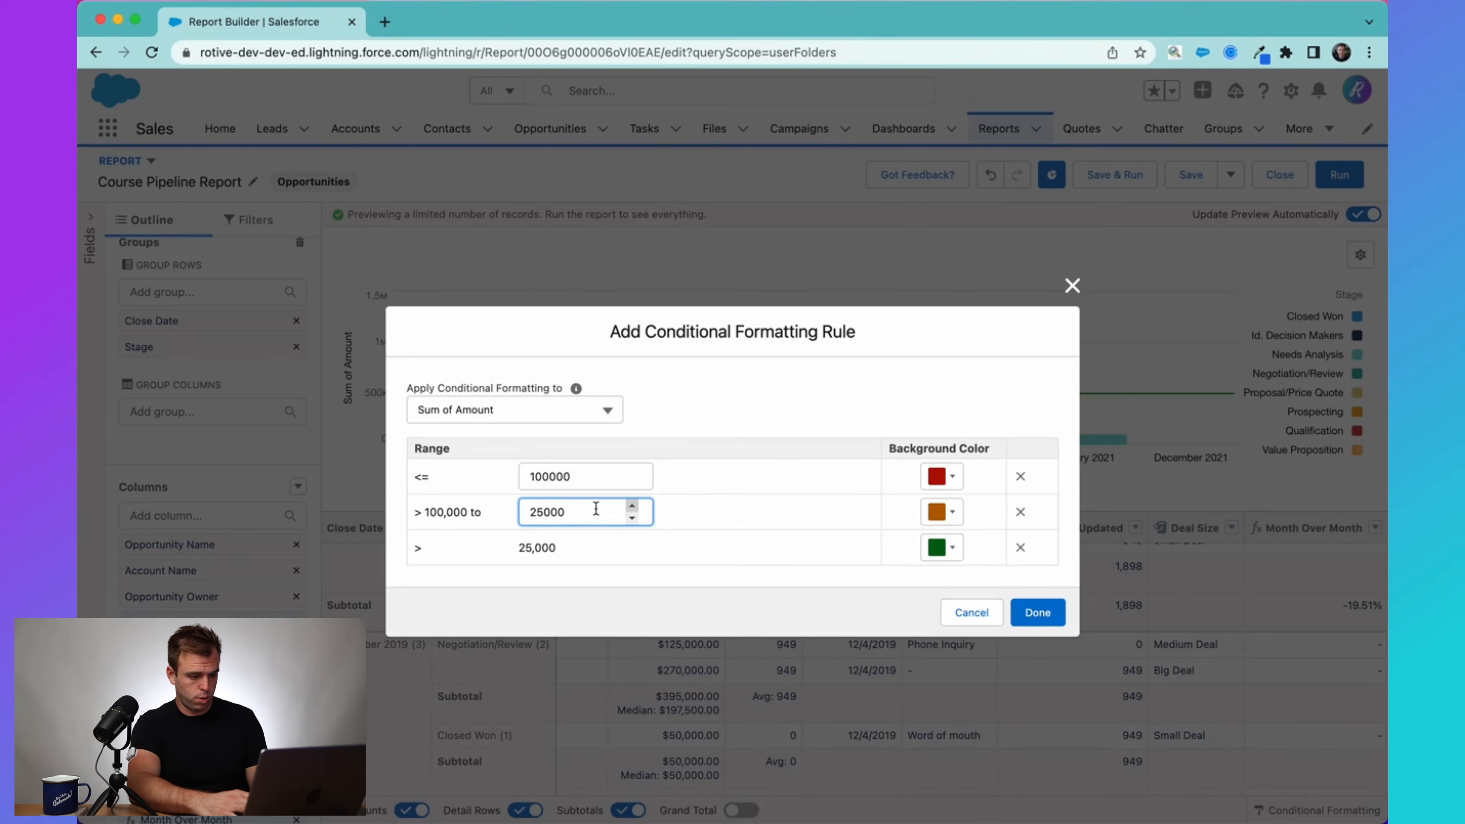
type("0")
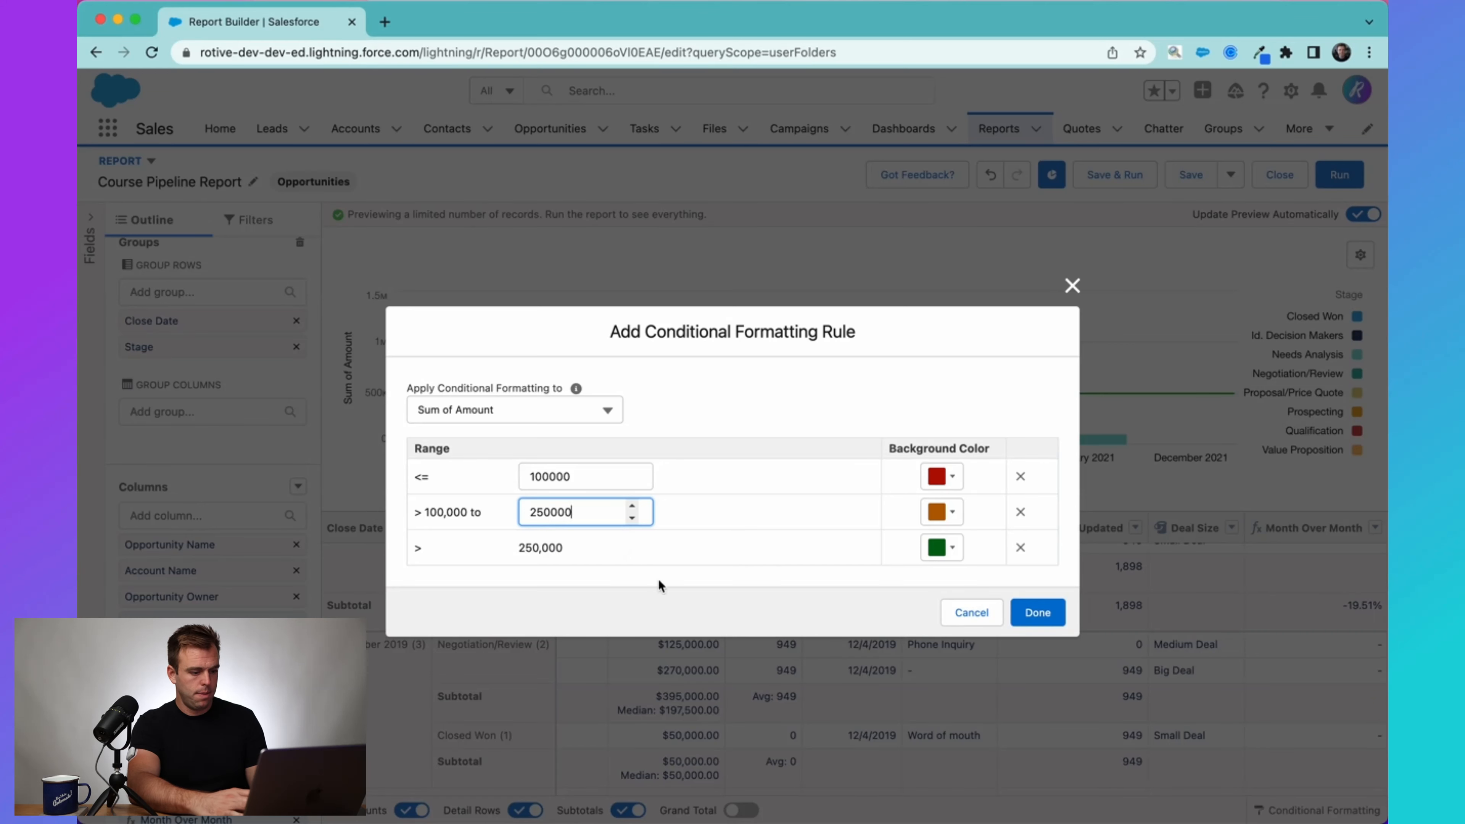
left_click(555, 551)
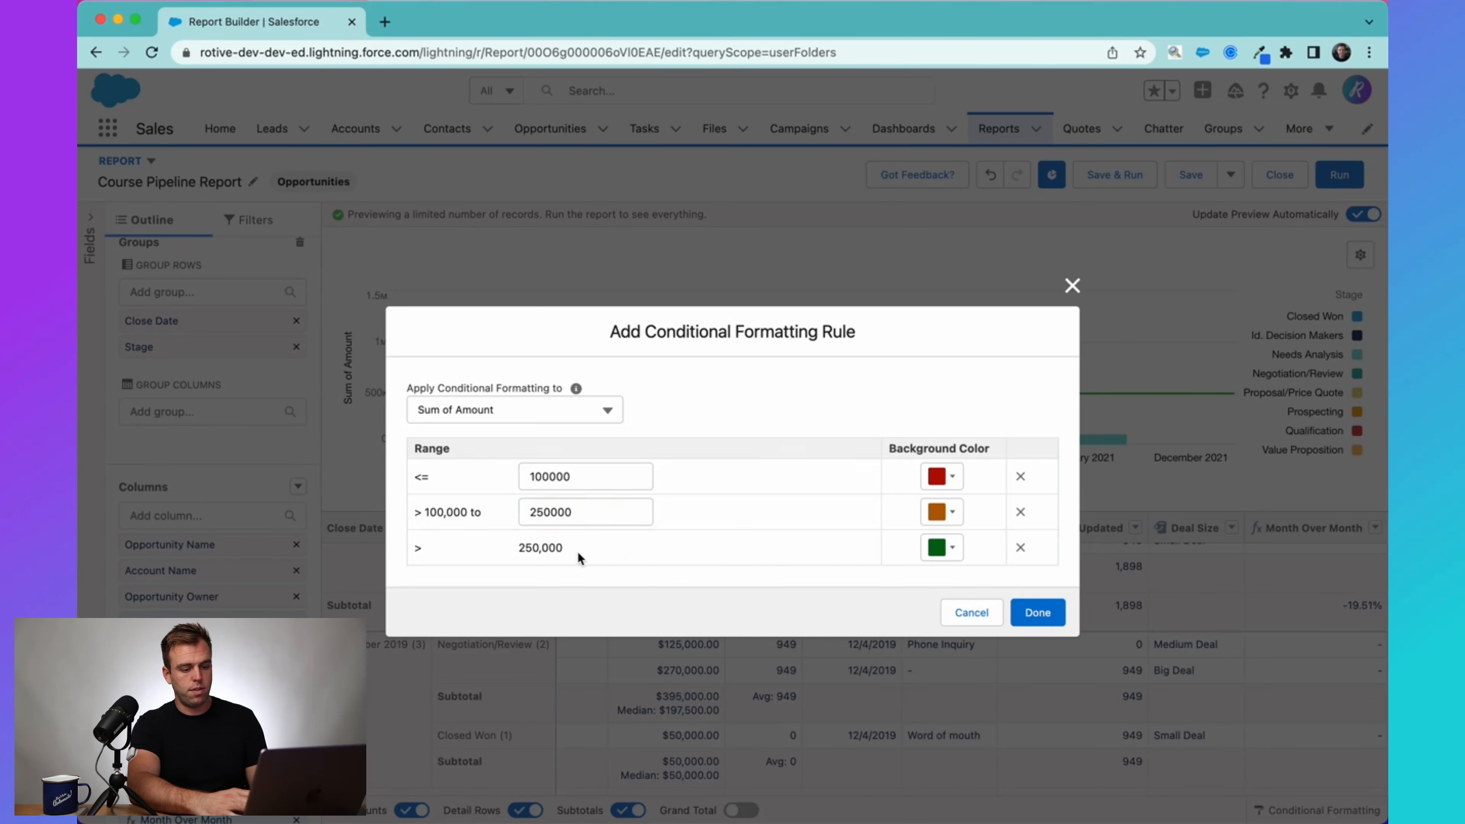
Check the default and custom background colors for the range above 250,000 and finish the Sum of Amount rule.
left_click(952, 548)
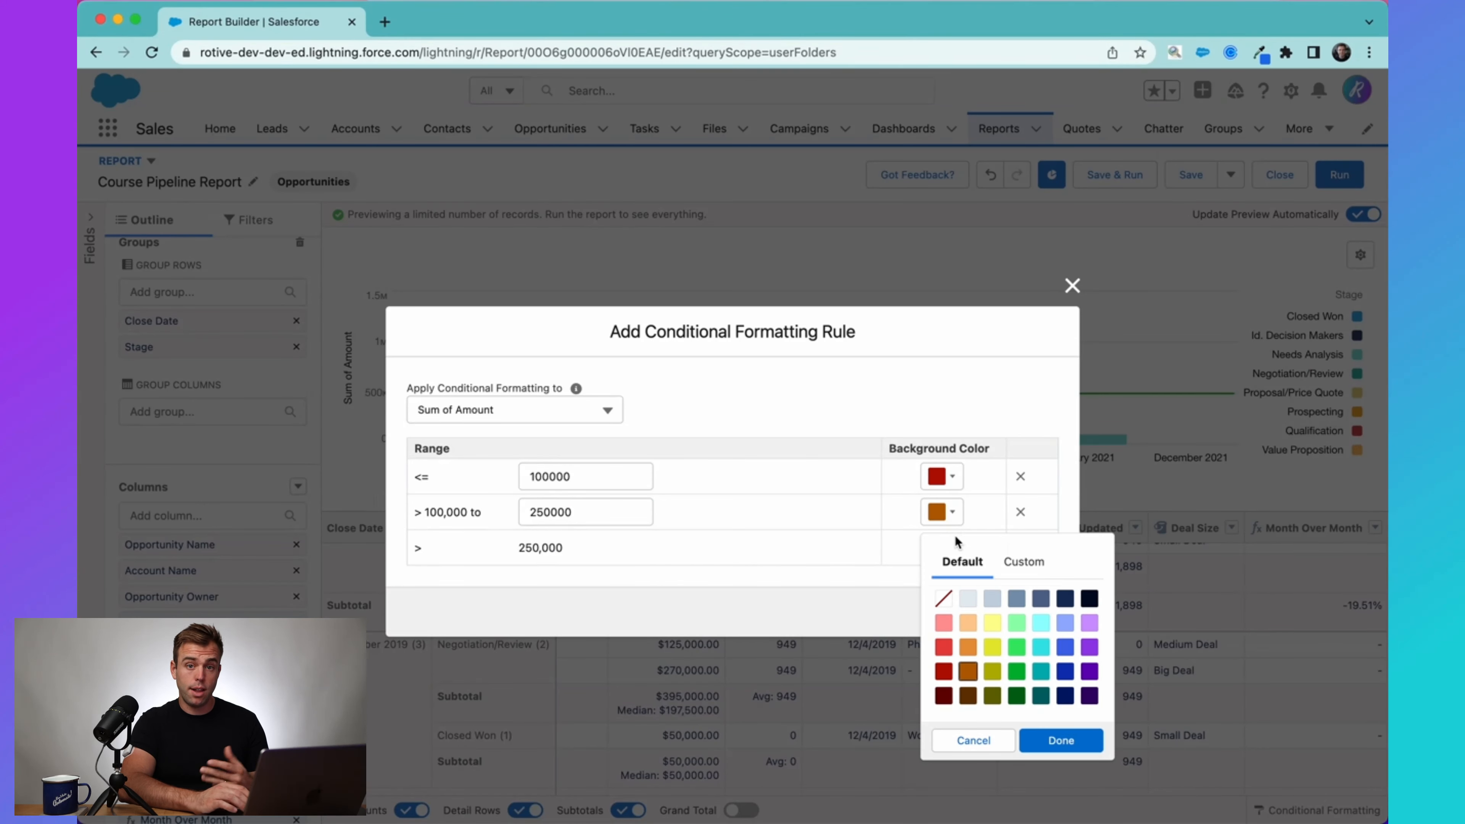
left_click(1022, 564)
left_click(973, 565)
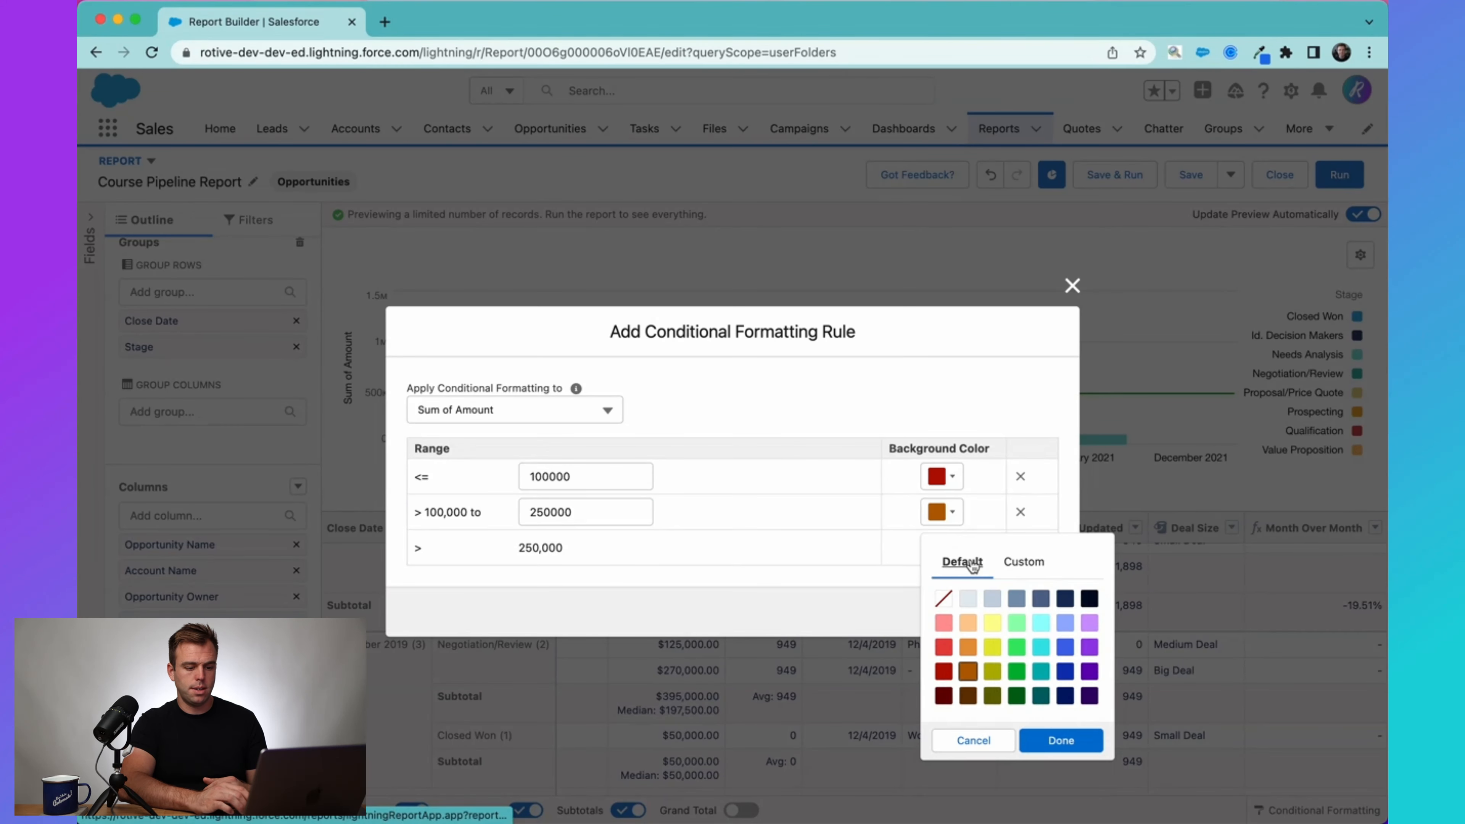
left_click(825, 561)
left_click(1036, 613)
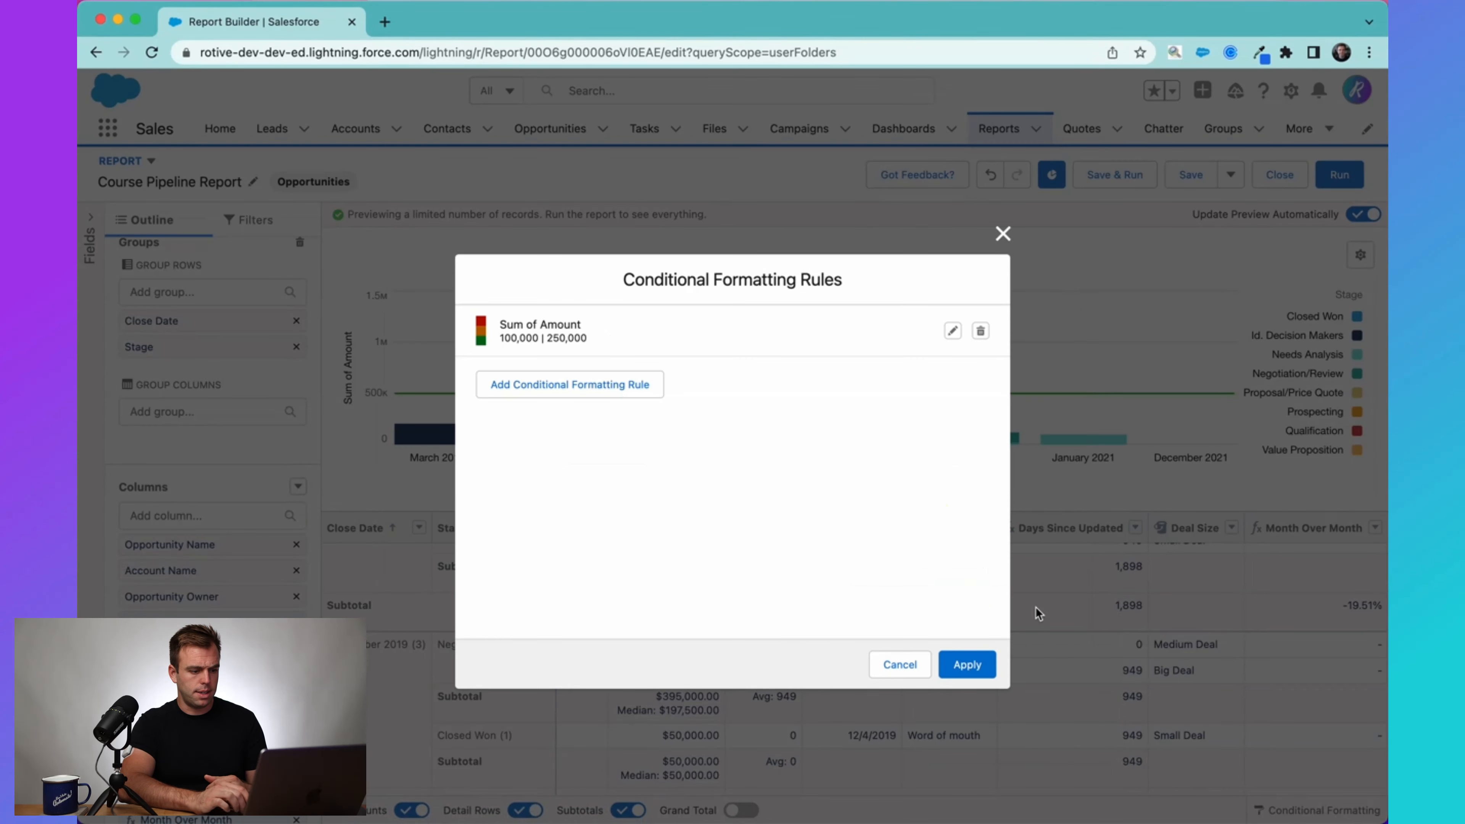
Discard the additional Median Amount rule and apply the Sum of Amount conditional formatting to the report.
left_click(589, 389)
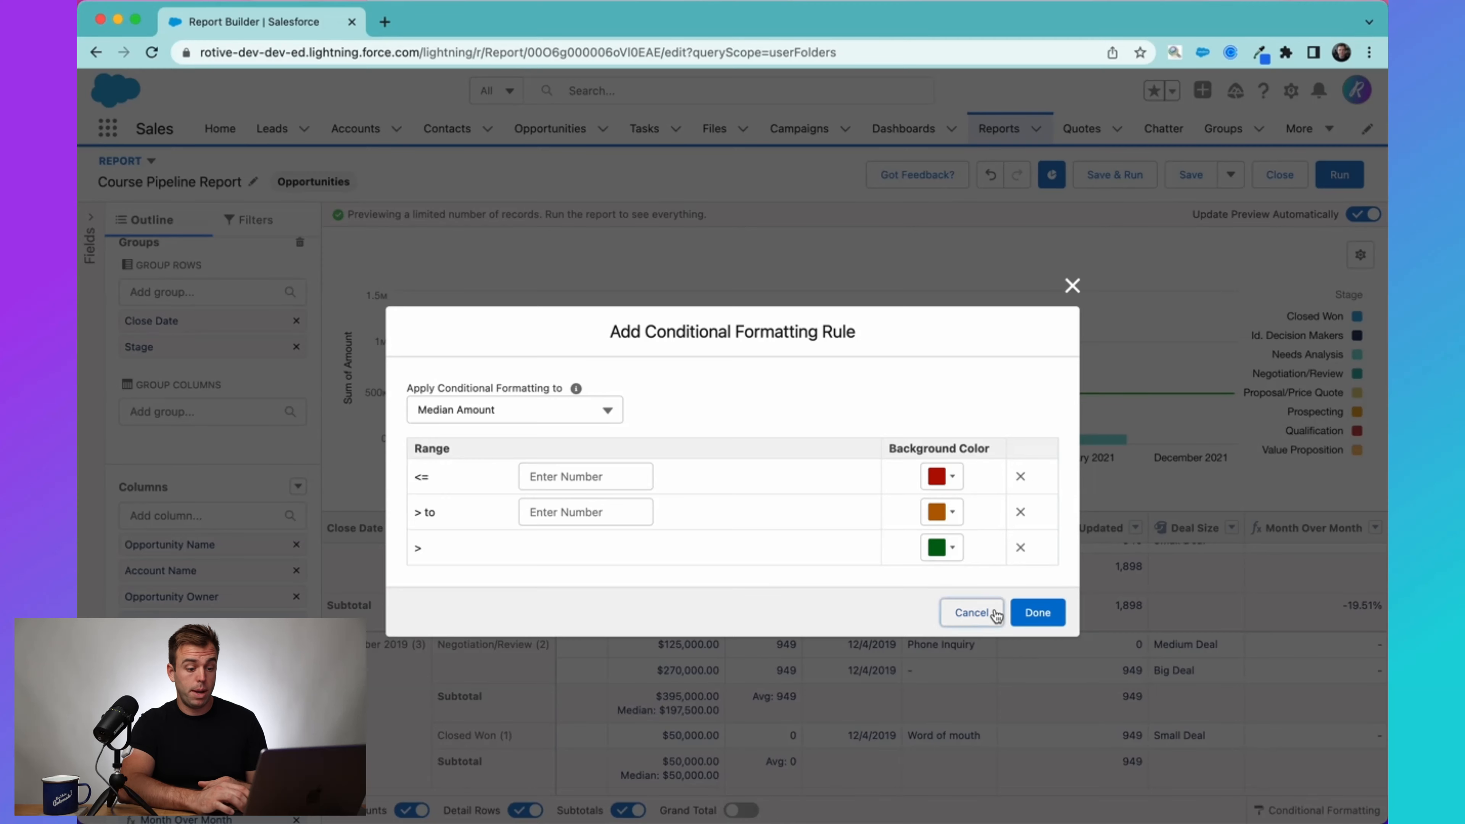
left_click(971, 613)
left_click_drag(585, 326, 500, 321)
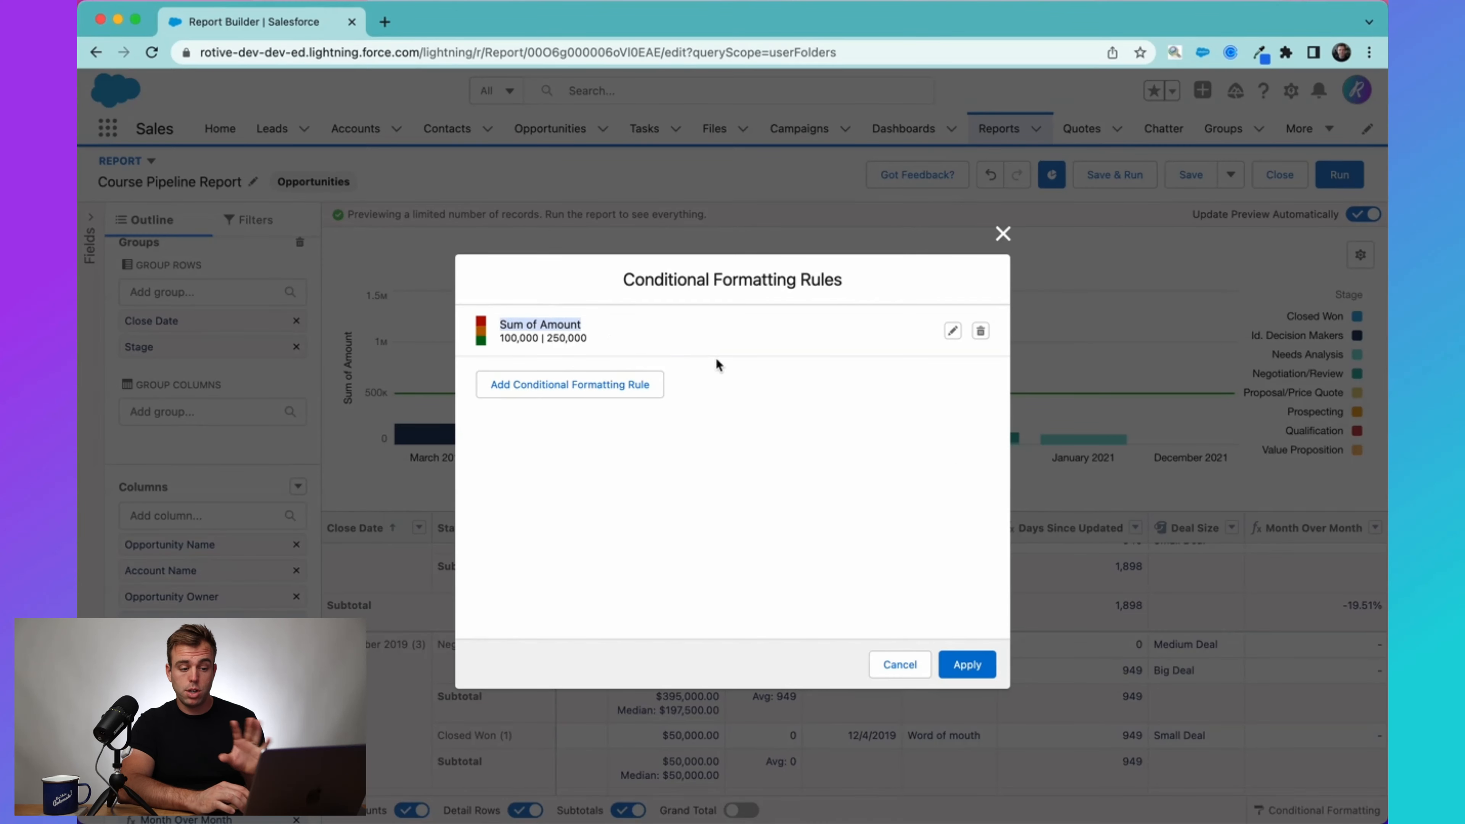
left_click(967, 664)
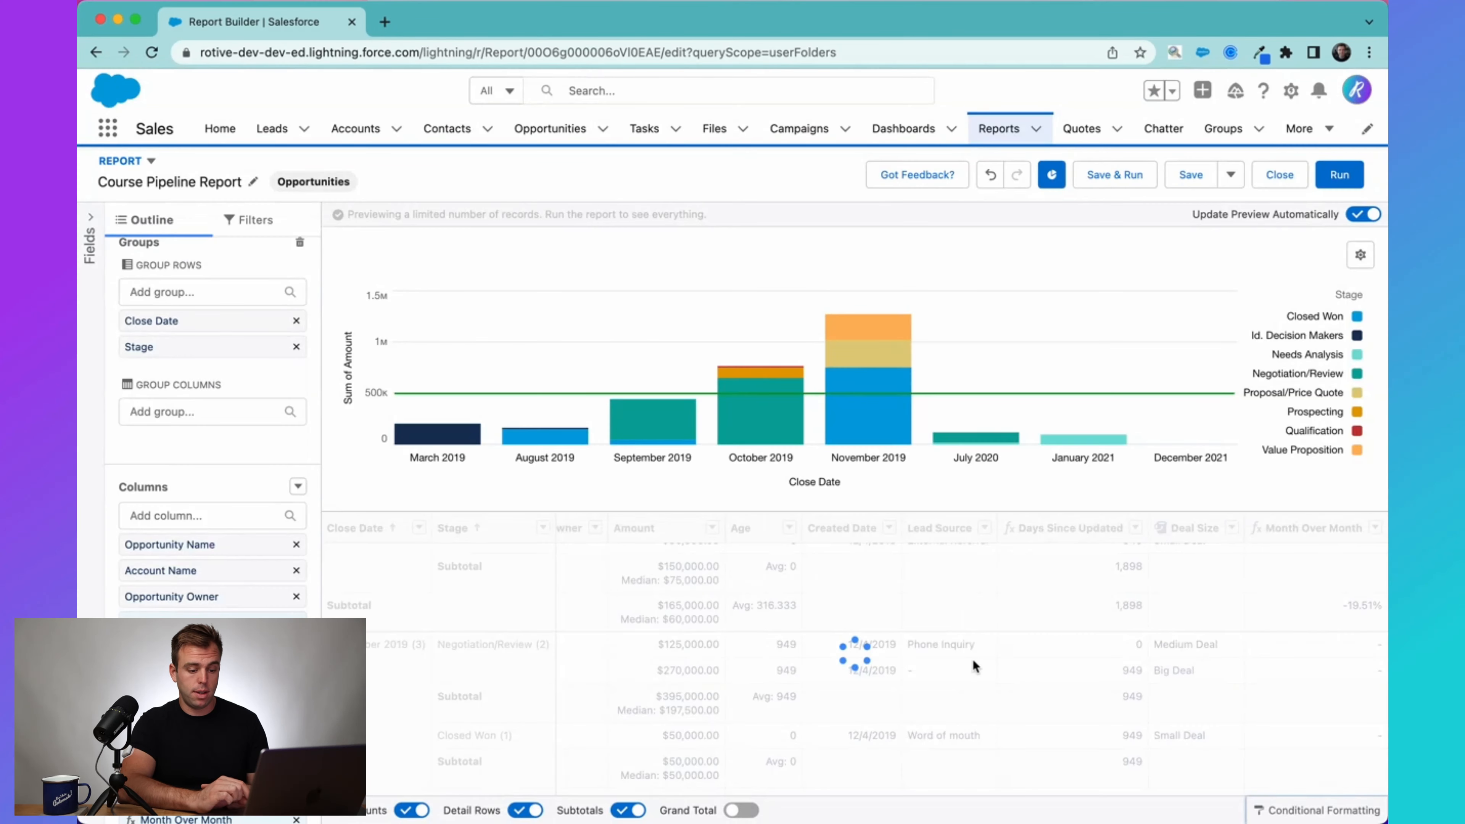
Check the formatted Amount subtotals in the report preview and save and run the Course Pipeline Report.
scroll(1096, 658, "up", 1)
scroll(1172, 671, "up", 1)
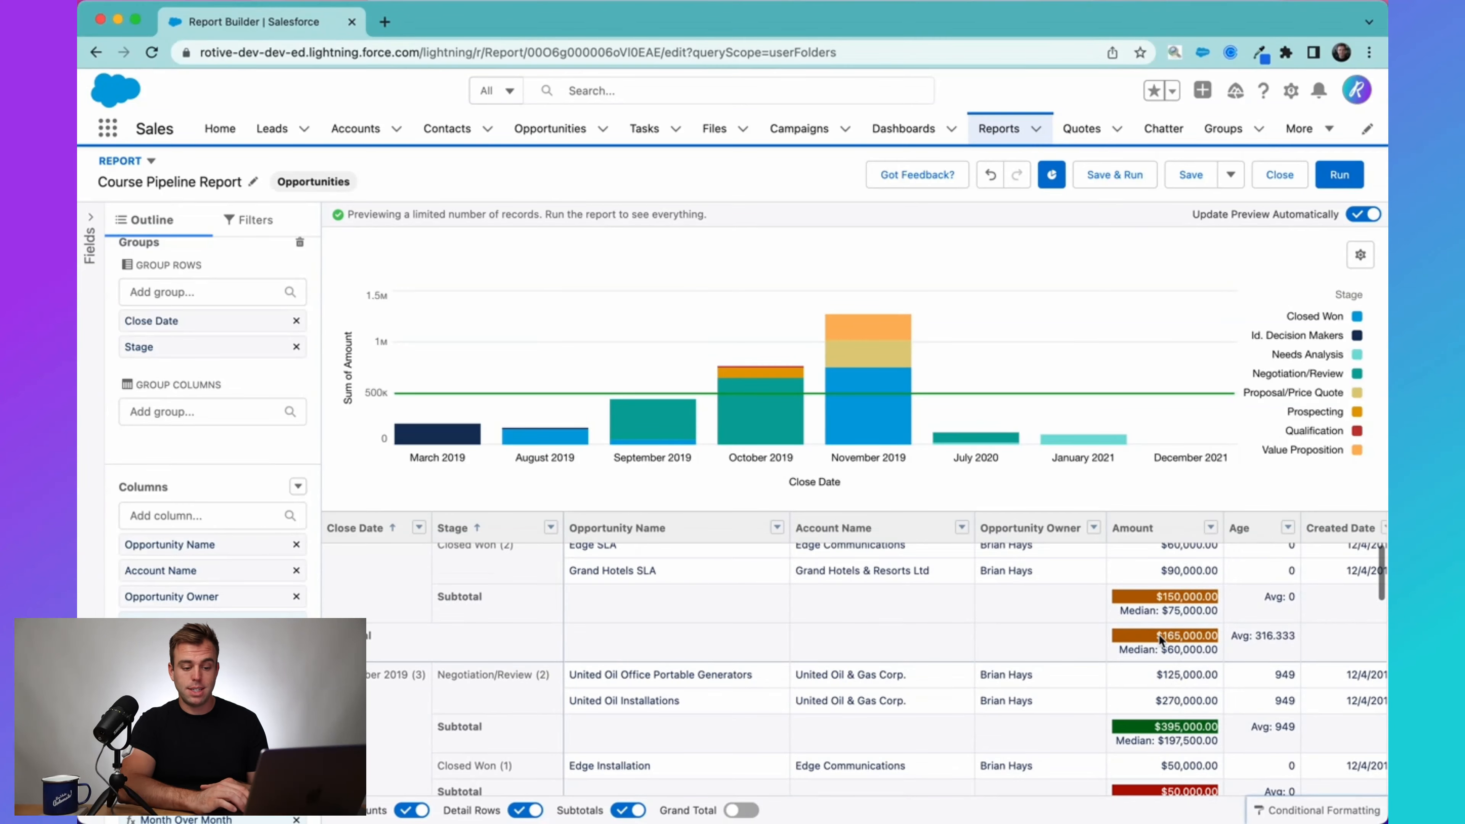
scroll(1187, 654, "down", 5)
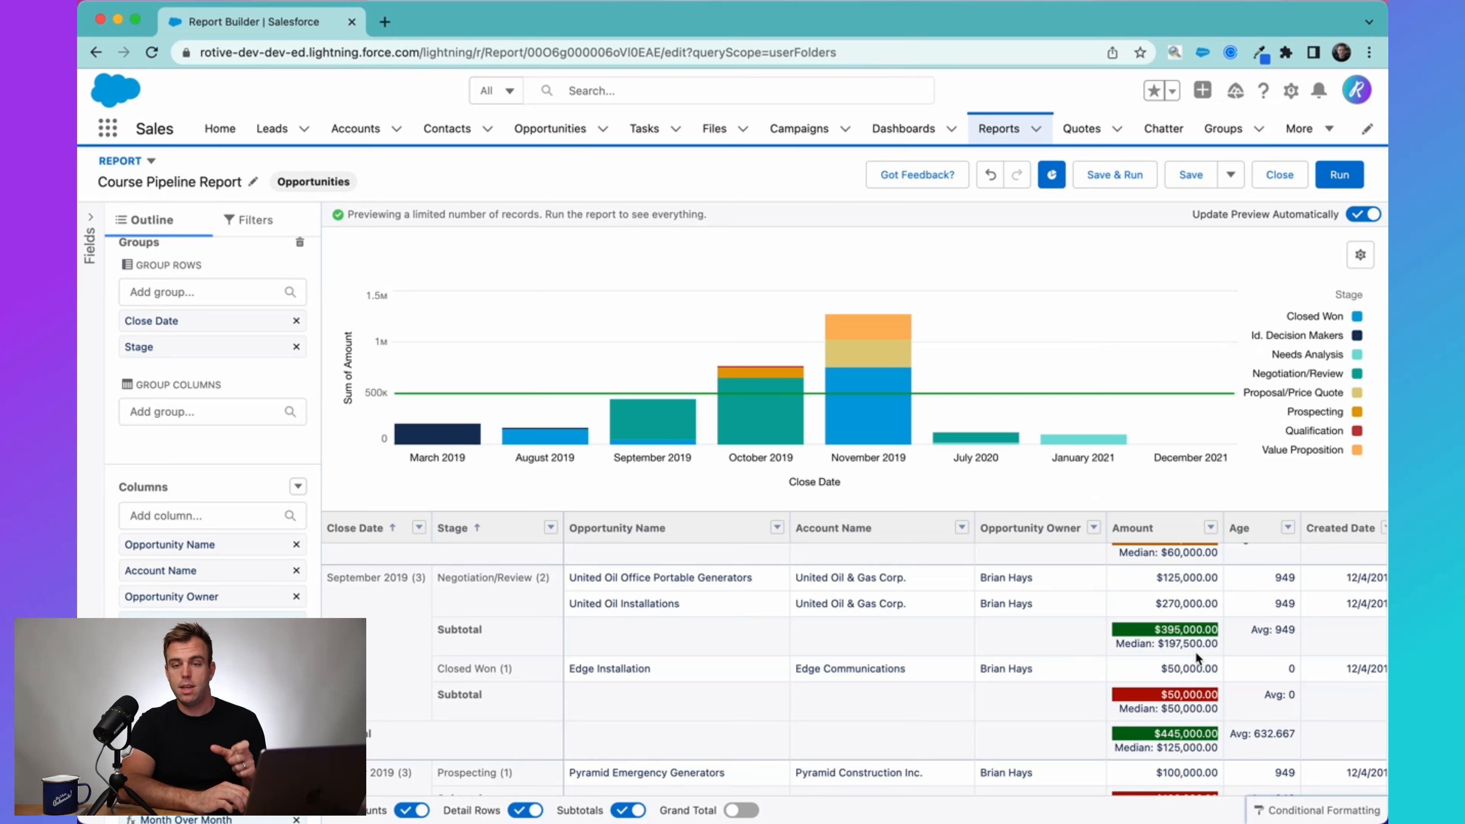
scroll(1197, 662, "down", 2)
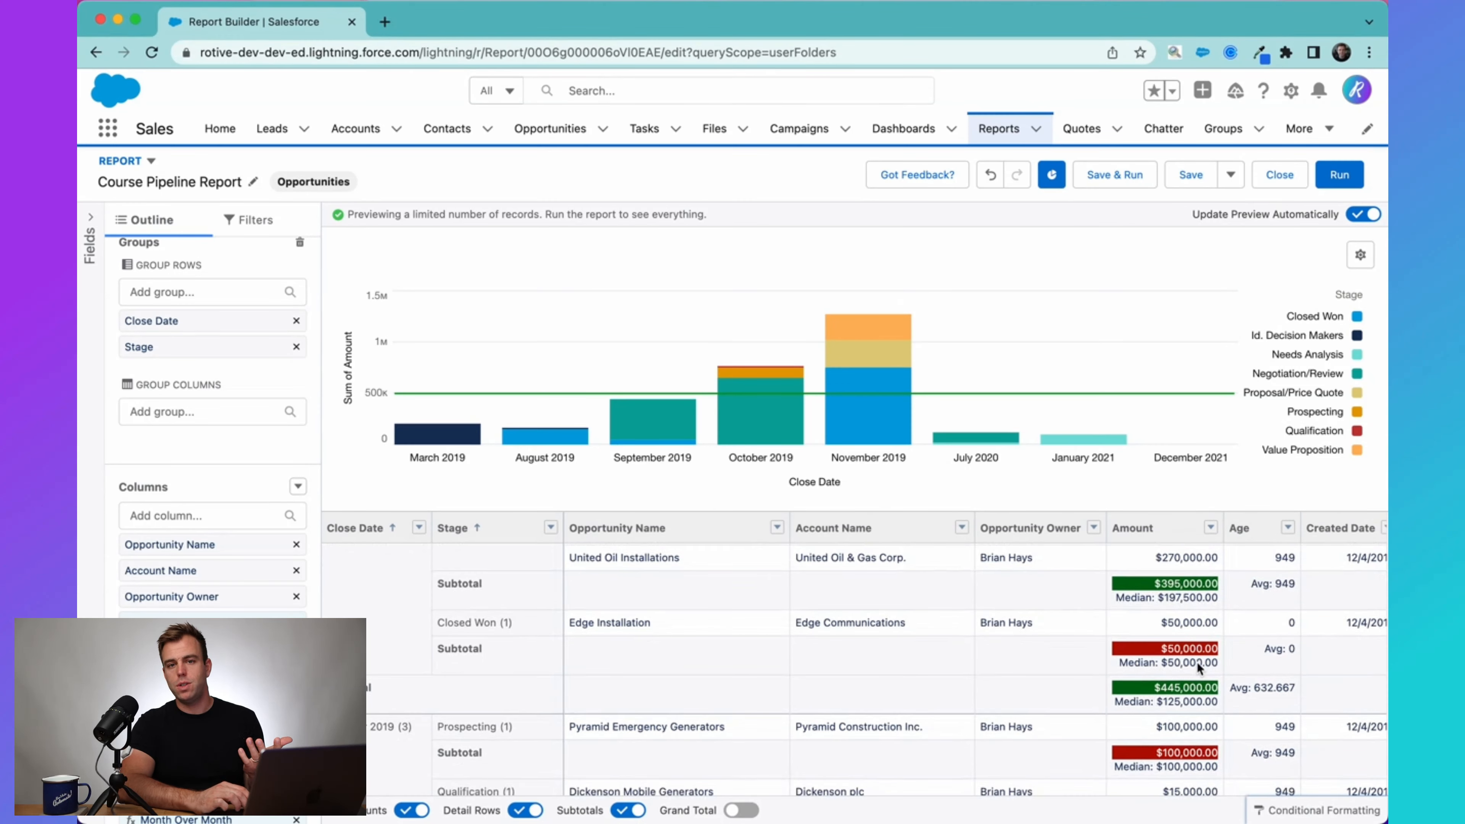
scroll(1197, 672, "down", 1)
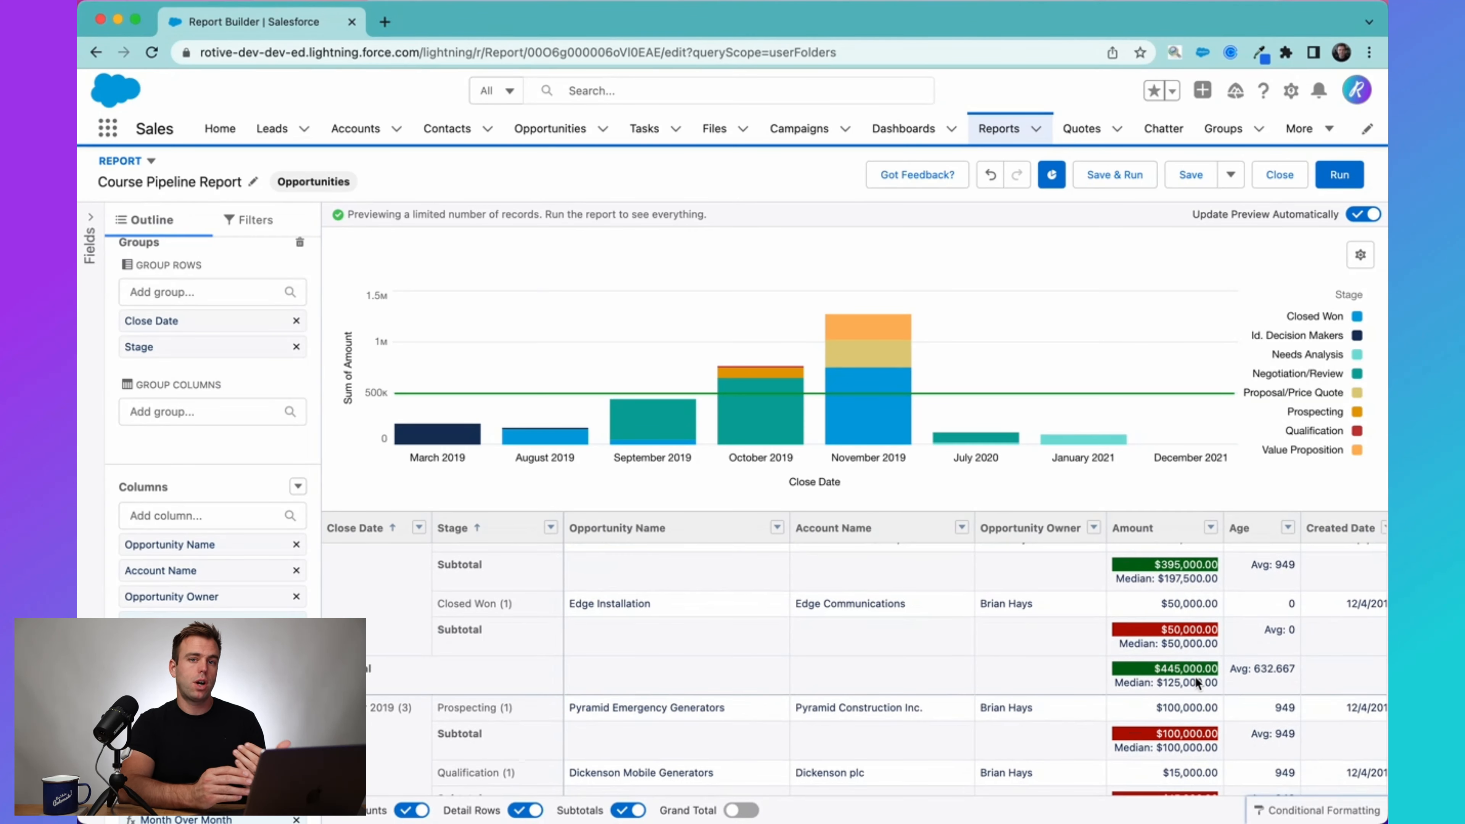
left_click(1101, 174)
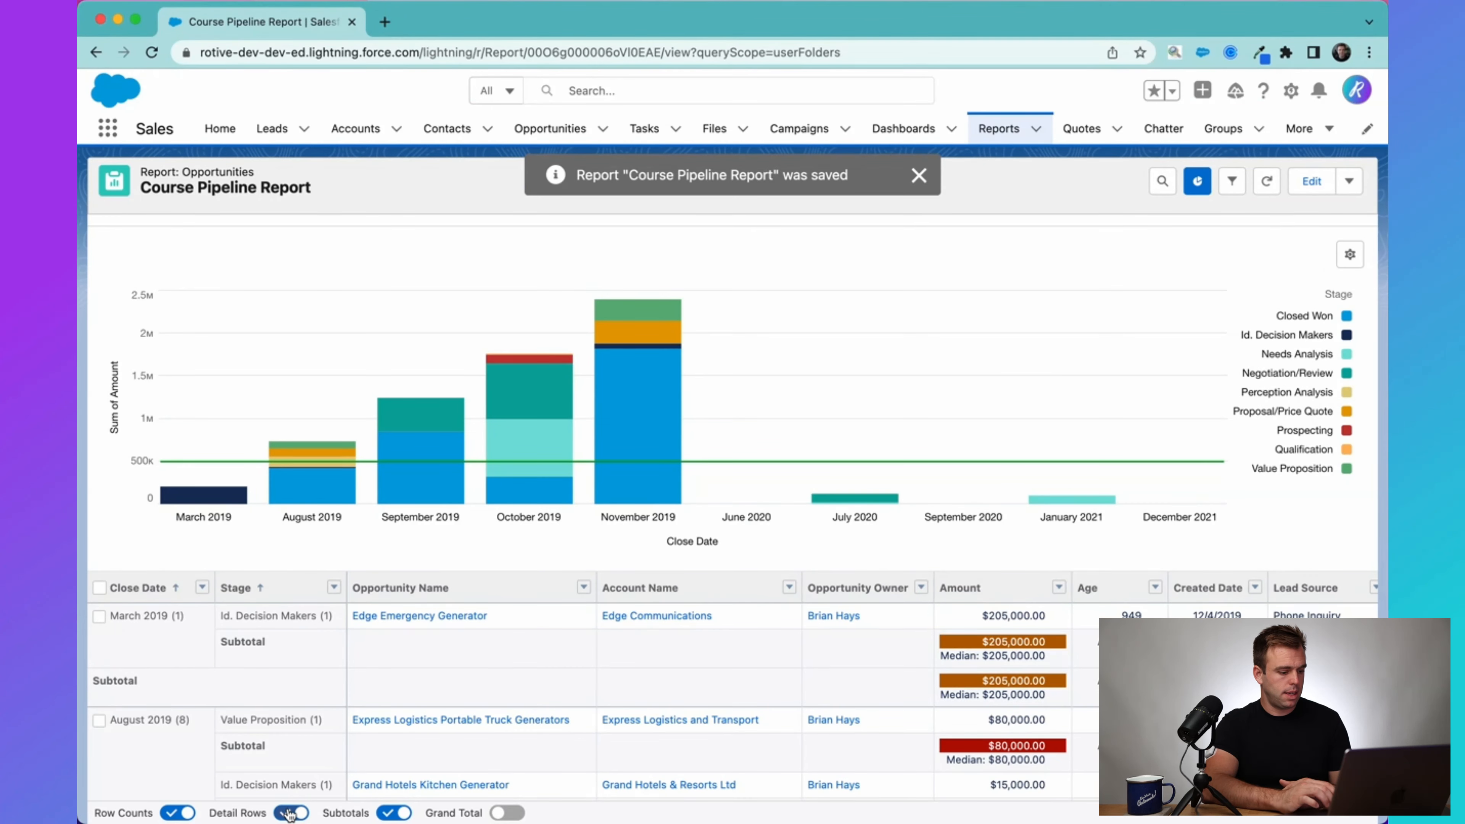
Hide the report's detail rows and review the Sum of Amount formatting across the close date and stage groups.
left_click(291, 813)
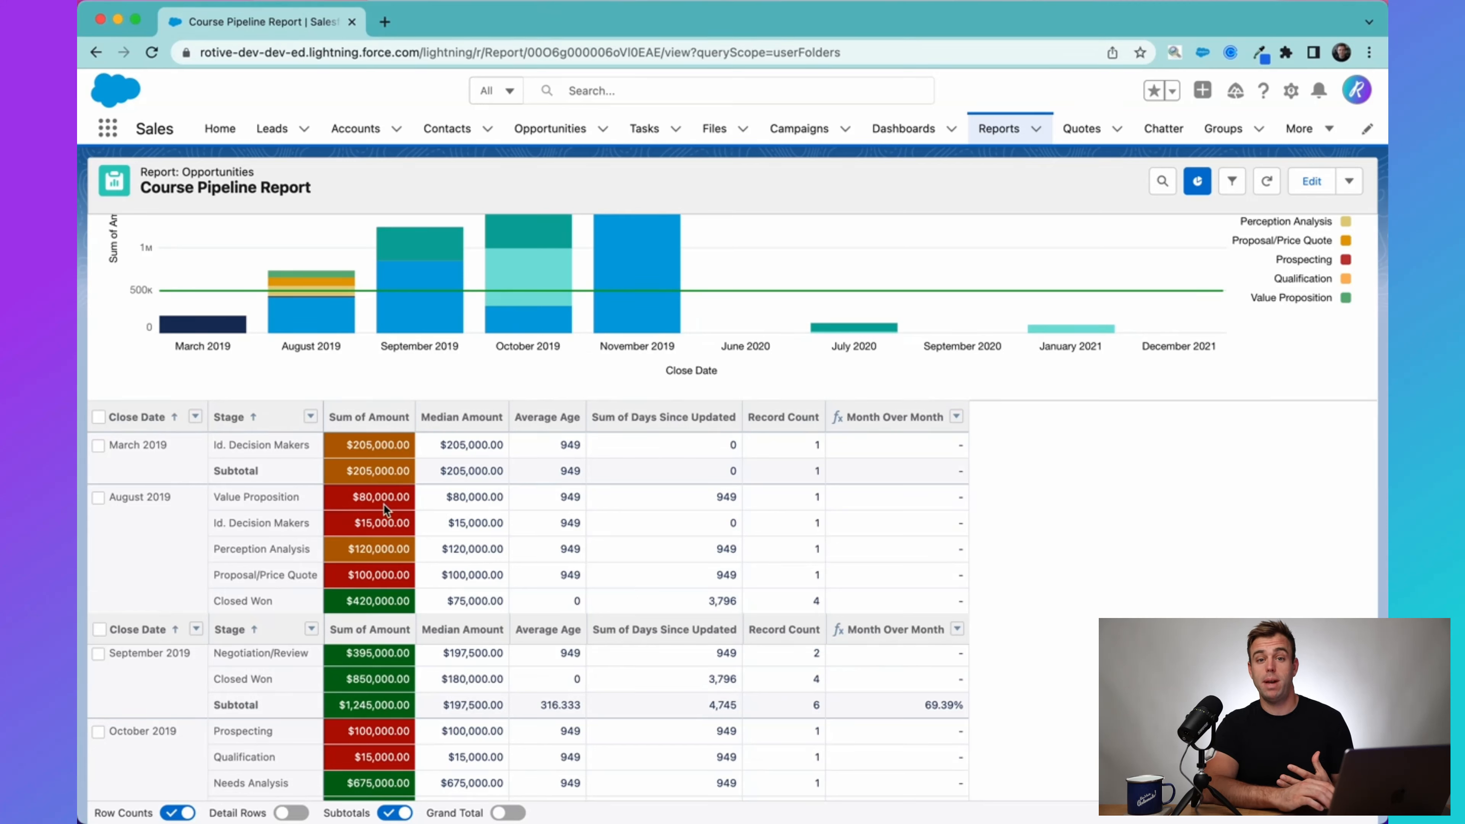
scroll(387, 556, "down", 1)
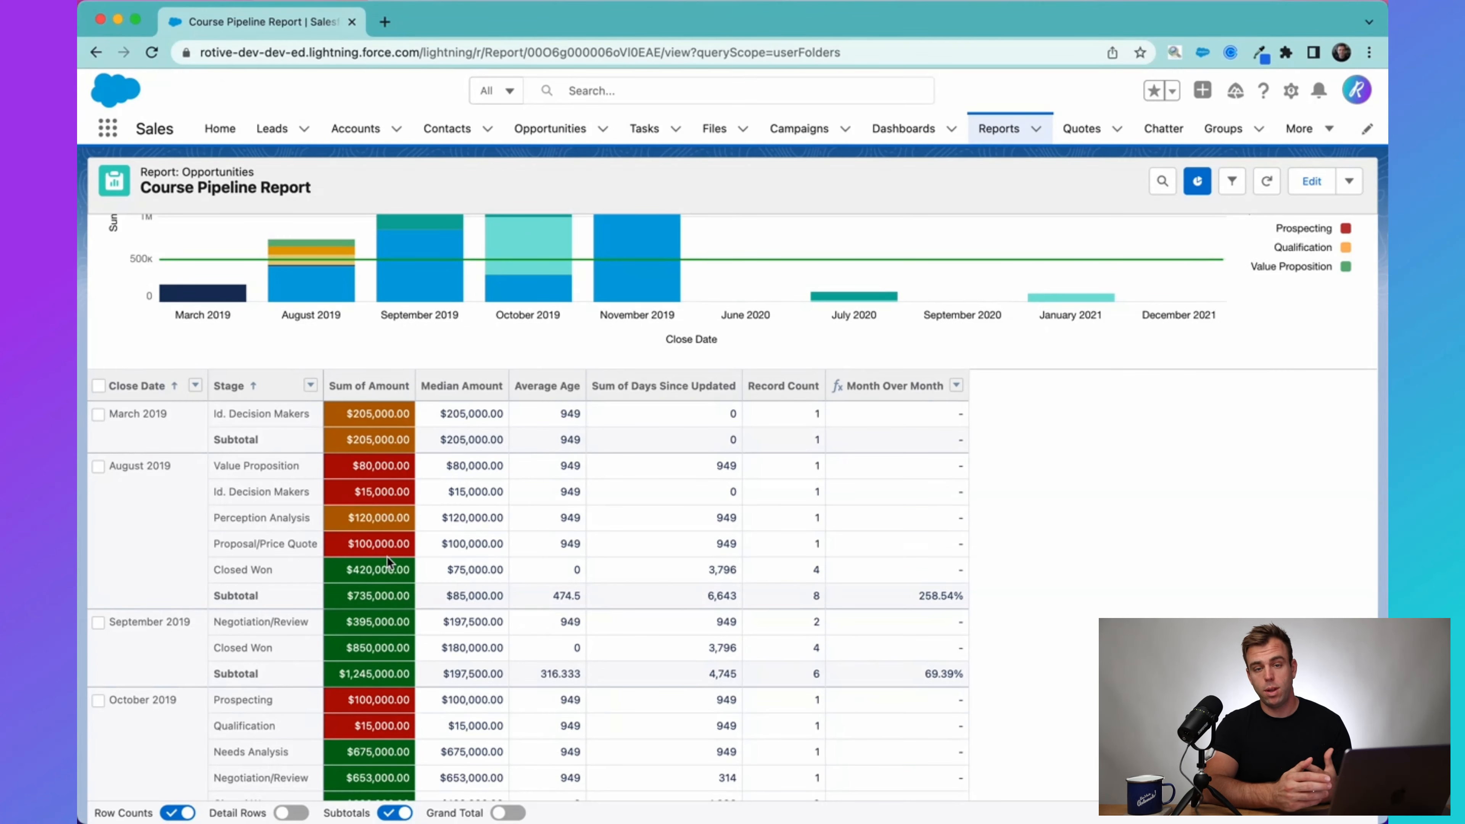
scroll(387, 557, "down", 4)
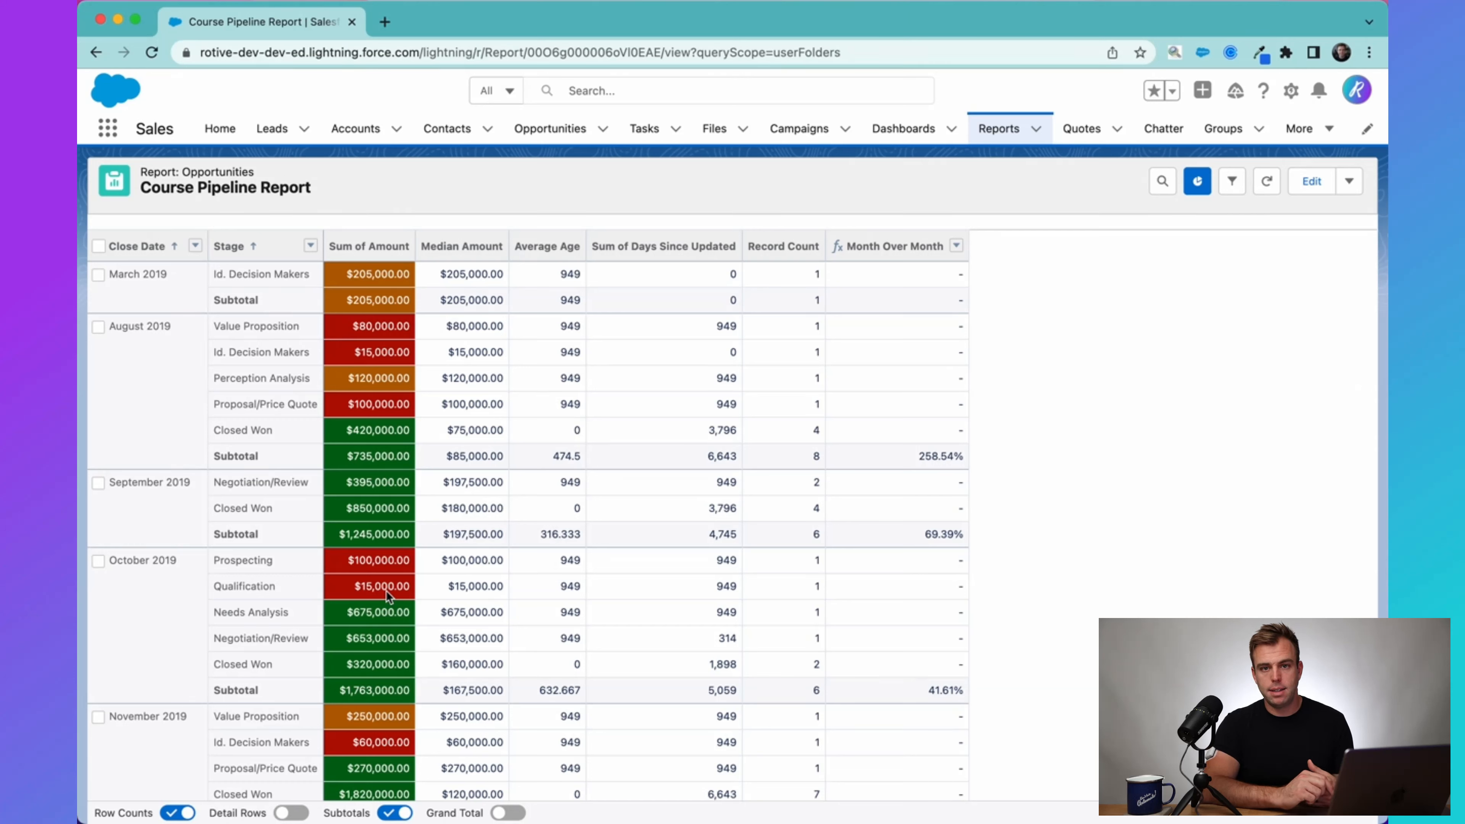